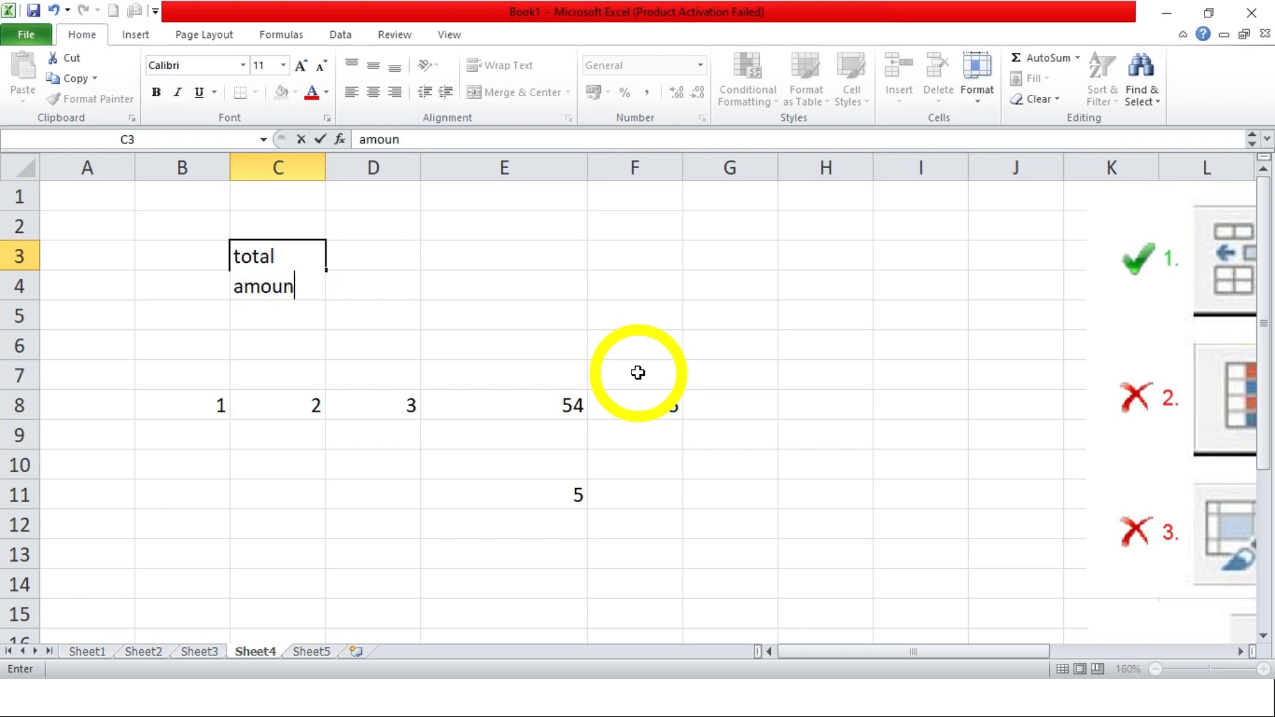
Complete the two-line entry "total amount" in cell C3 and switch to the PowerPoint slide show
{"action": "key", "text": "Return"}
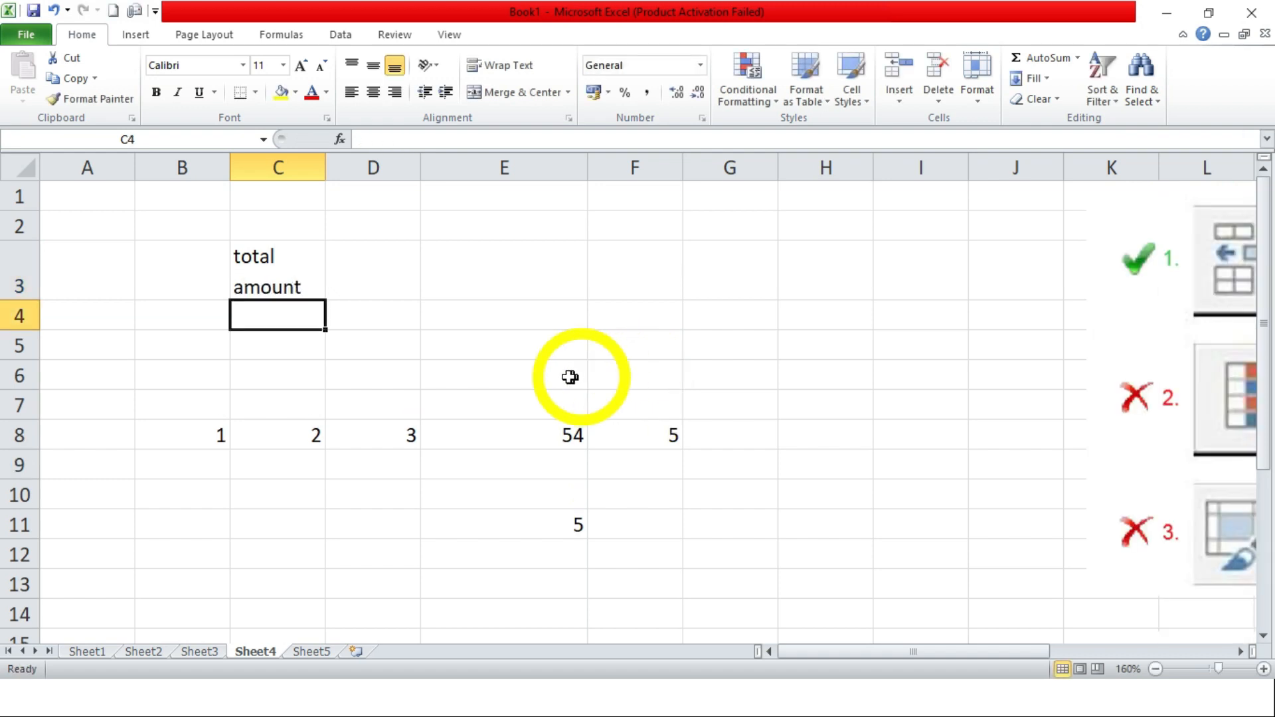
{"action": "key", "text": "alt+Tab"}
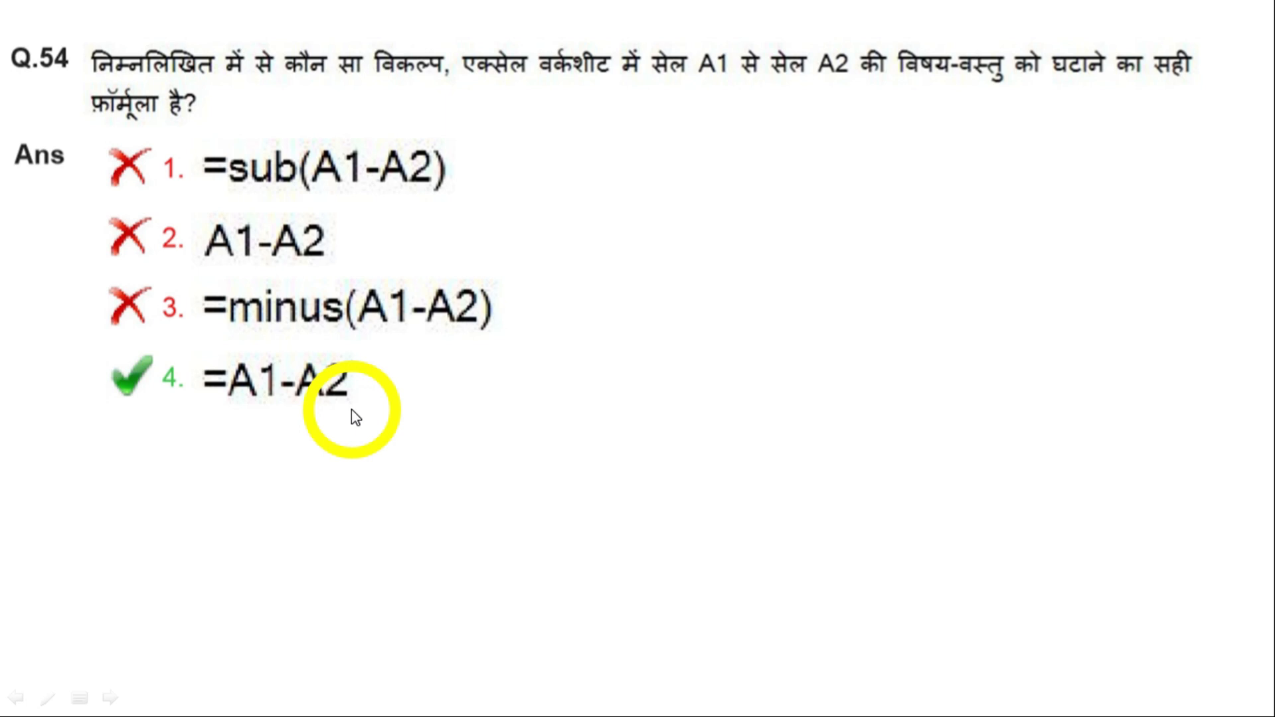
Switch back to the Book1 workbook in Excel and enter 500 in B24 and 450 in C24
{"action": "key", "text": "alt+Tab"}
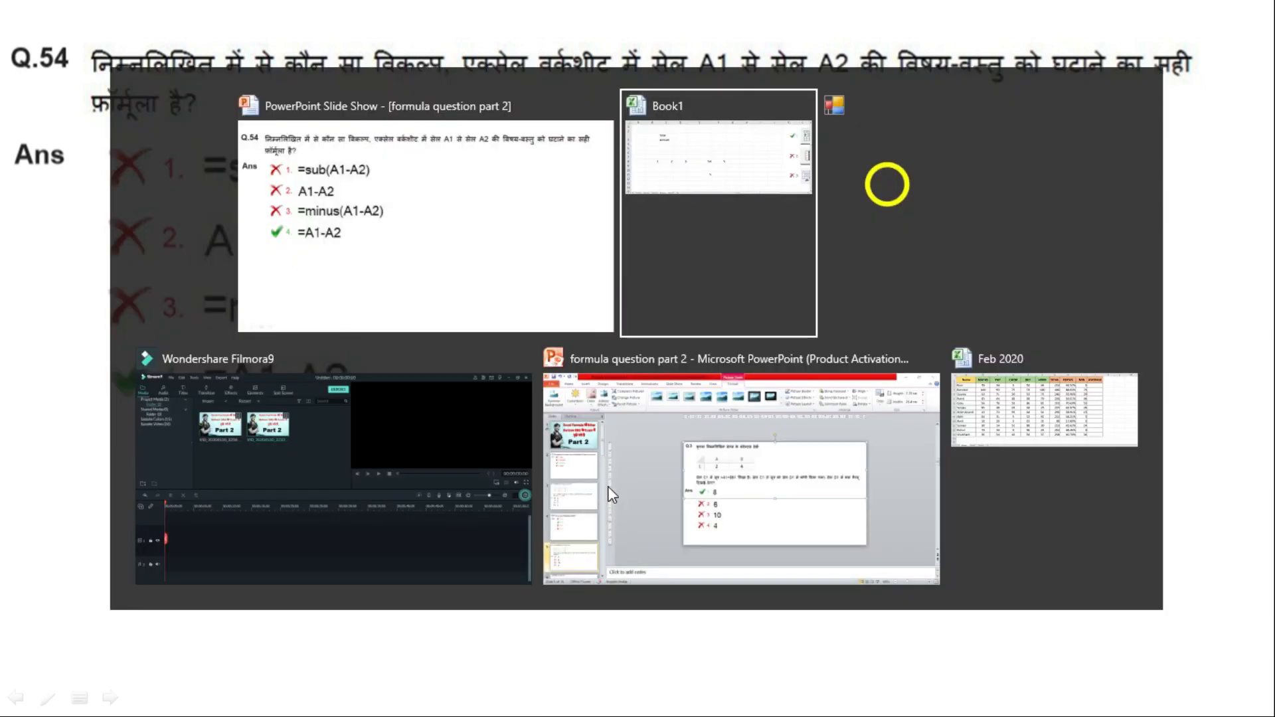
{"action": "scroll", "coordinate": [411, 426], "scroll_direction": "down", "scroll_amount": 7}
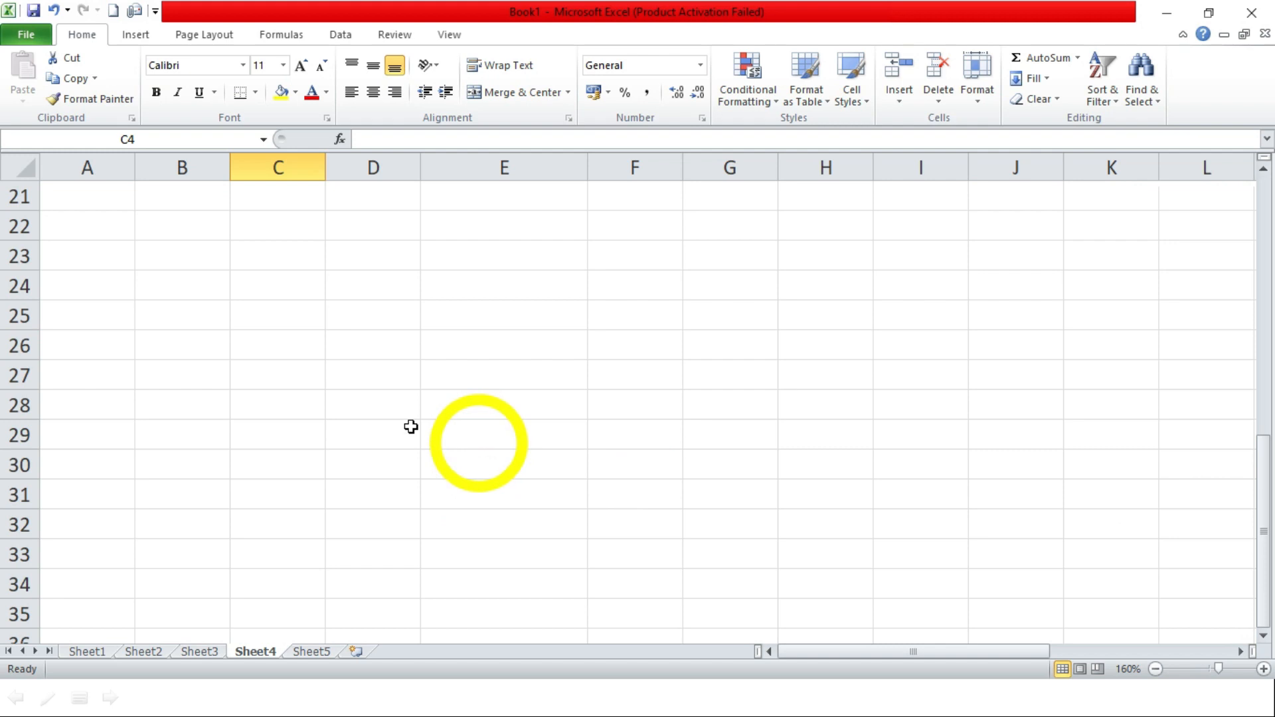
{"action": "left_click", "coordinate": [234, 313]}
{"action": "left_click", "coordinate": [205, 290]}
{"action": "type", "text": "500"}
{"action": "key", "text": "Tab"}
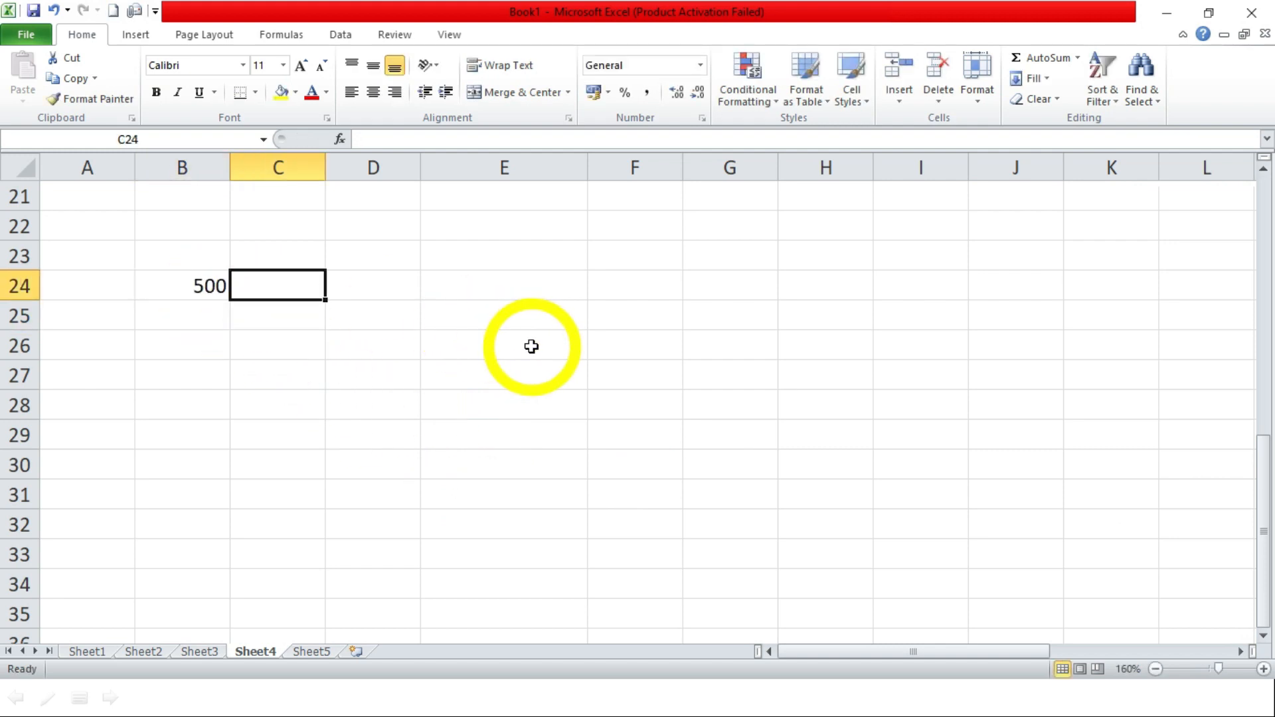
{"action": "type", "text": "450"}
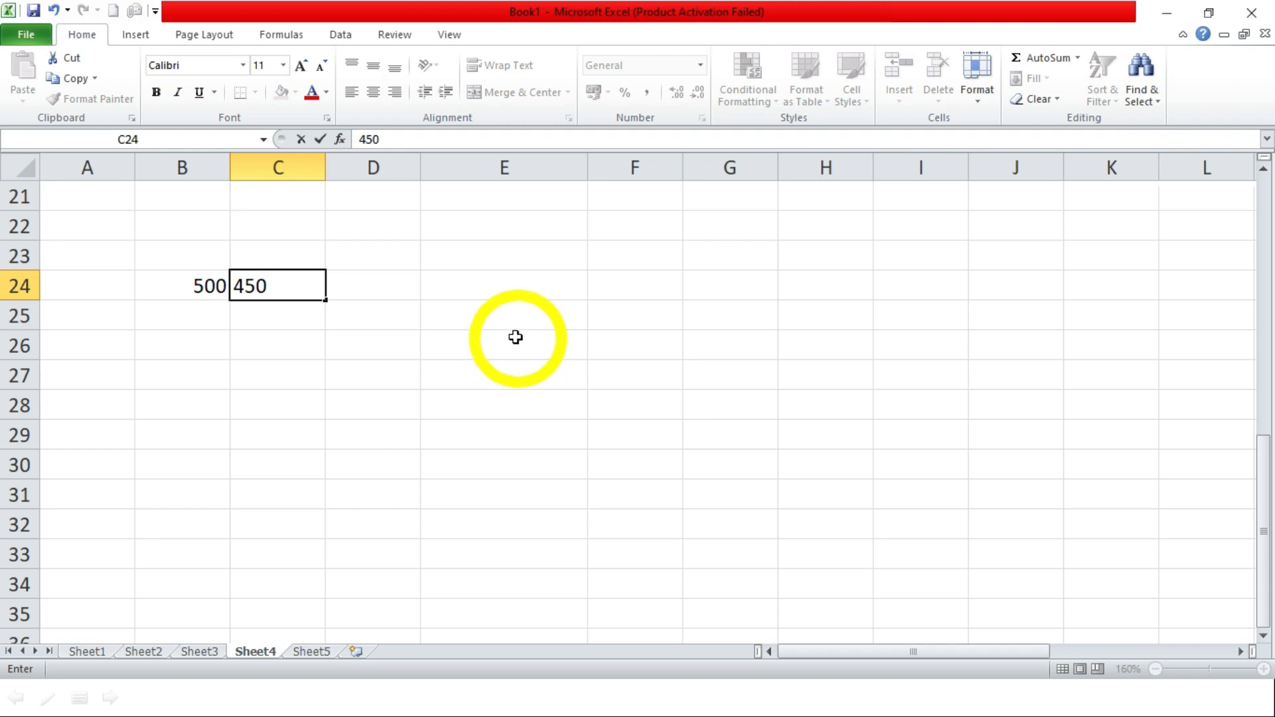
{"action": "left_click", "coordinate": [188, 290]}
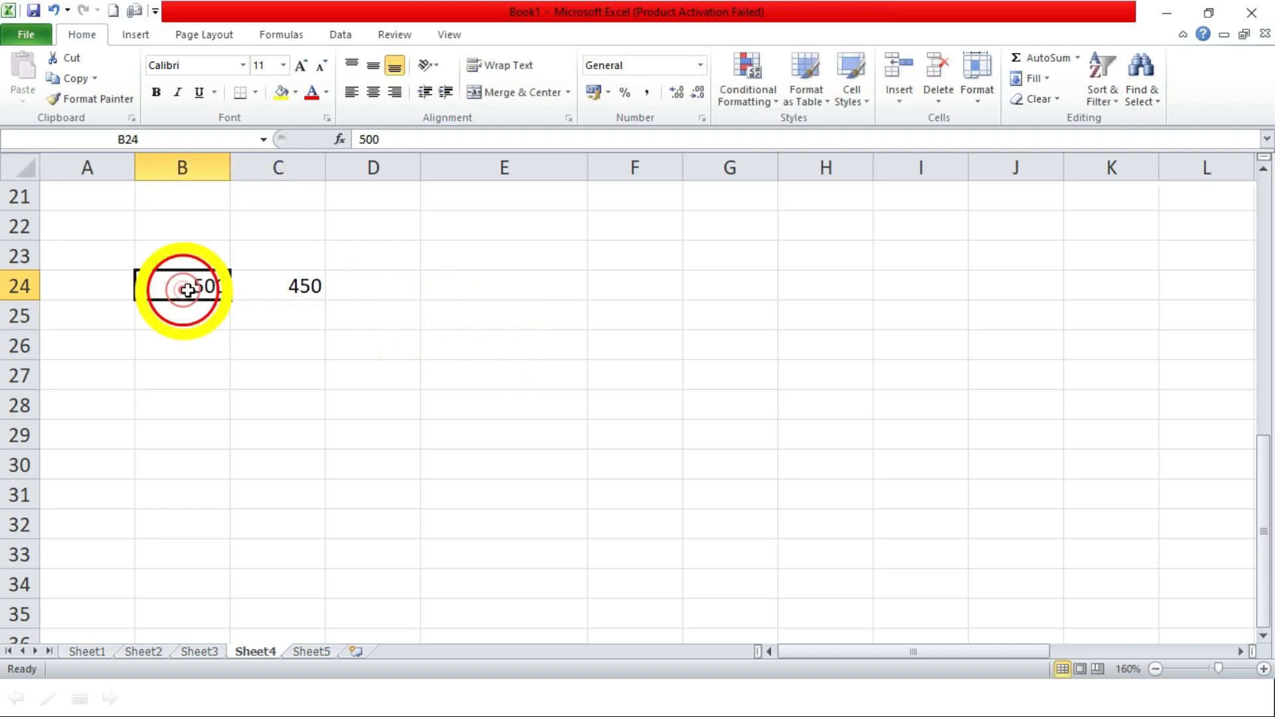
Subtract C24 from B24 in cell D24 with the formula =B24-C24, and switch to the PowerPoint slide show
{"action": "left_click", "coordinate": [386, 287]}
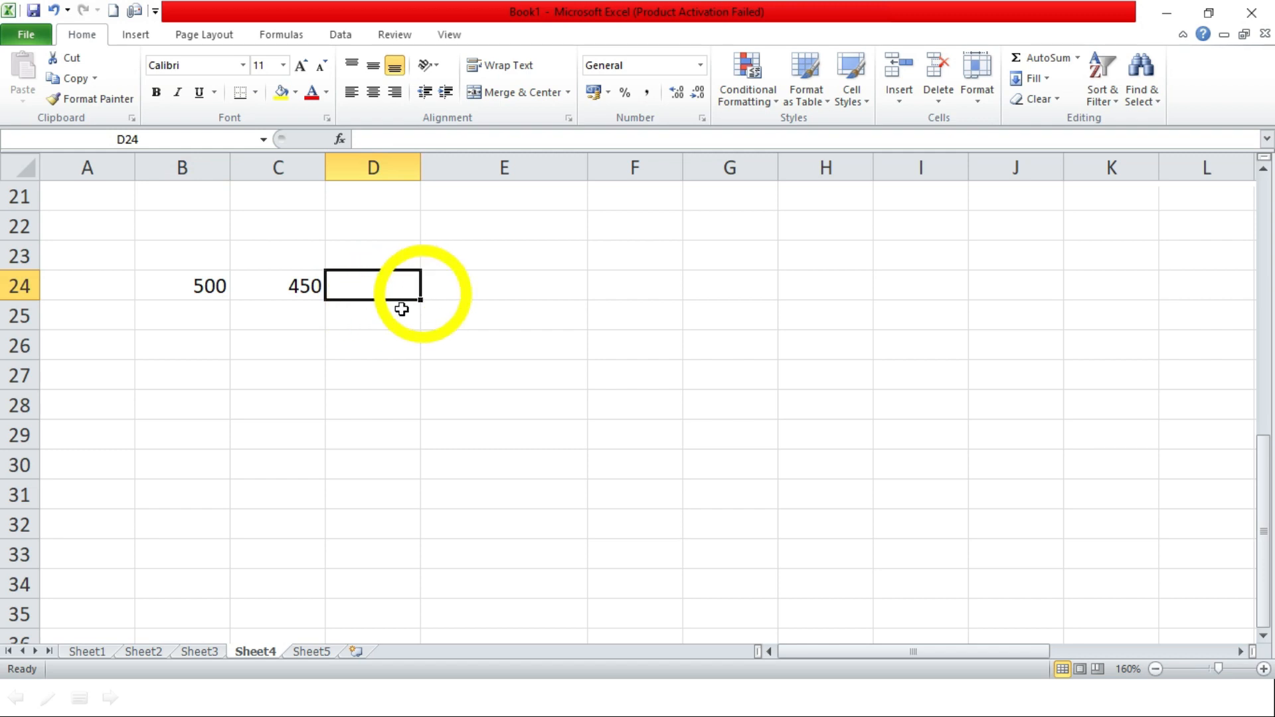
{"action": "type", "text": "="}
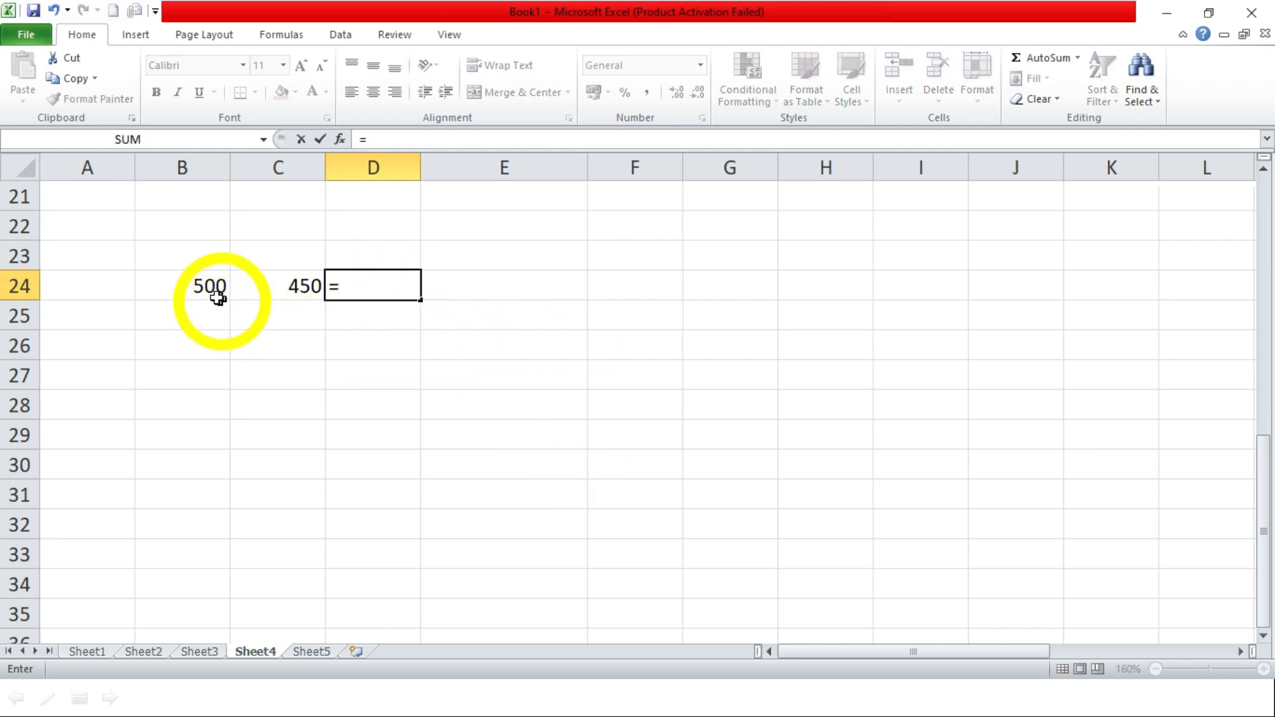
{"action": "left_click", "coordinate": [204, 287]}
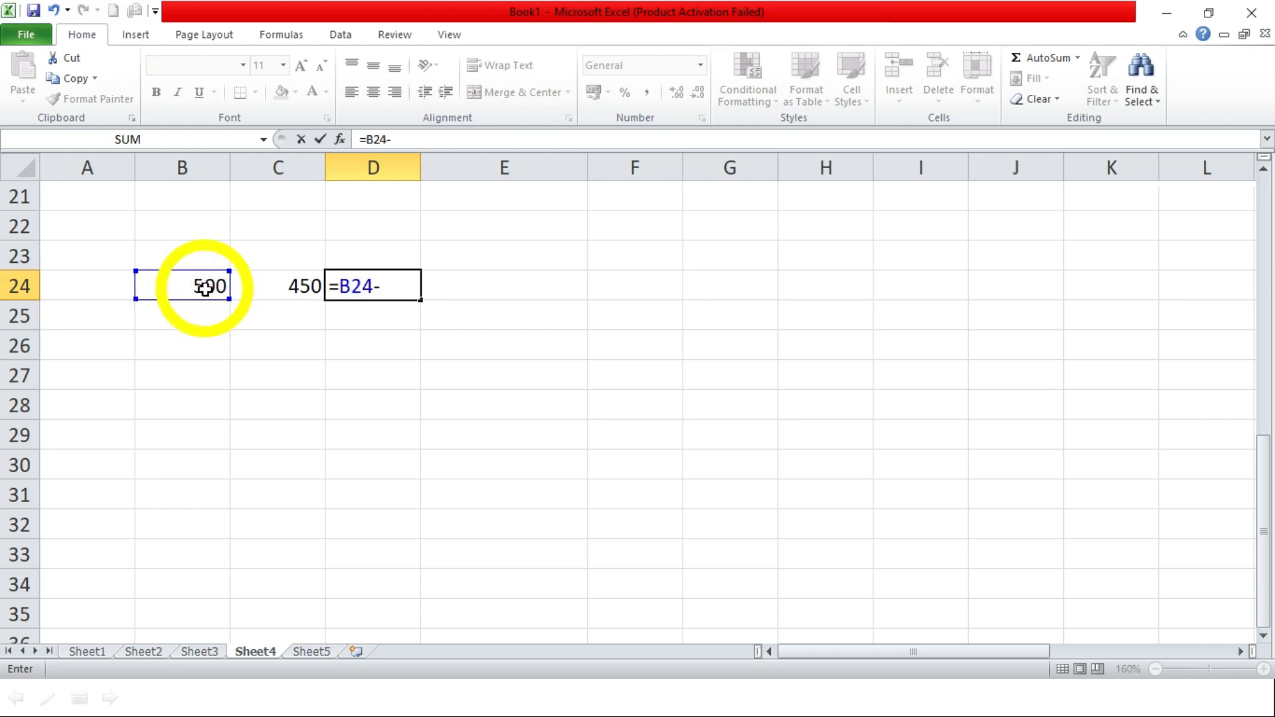
{"action": "type", "text": "-"}
{"action": "left_click", "coordinate": [293, 290]}
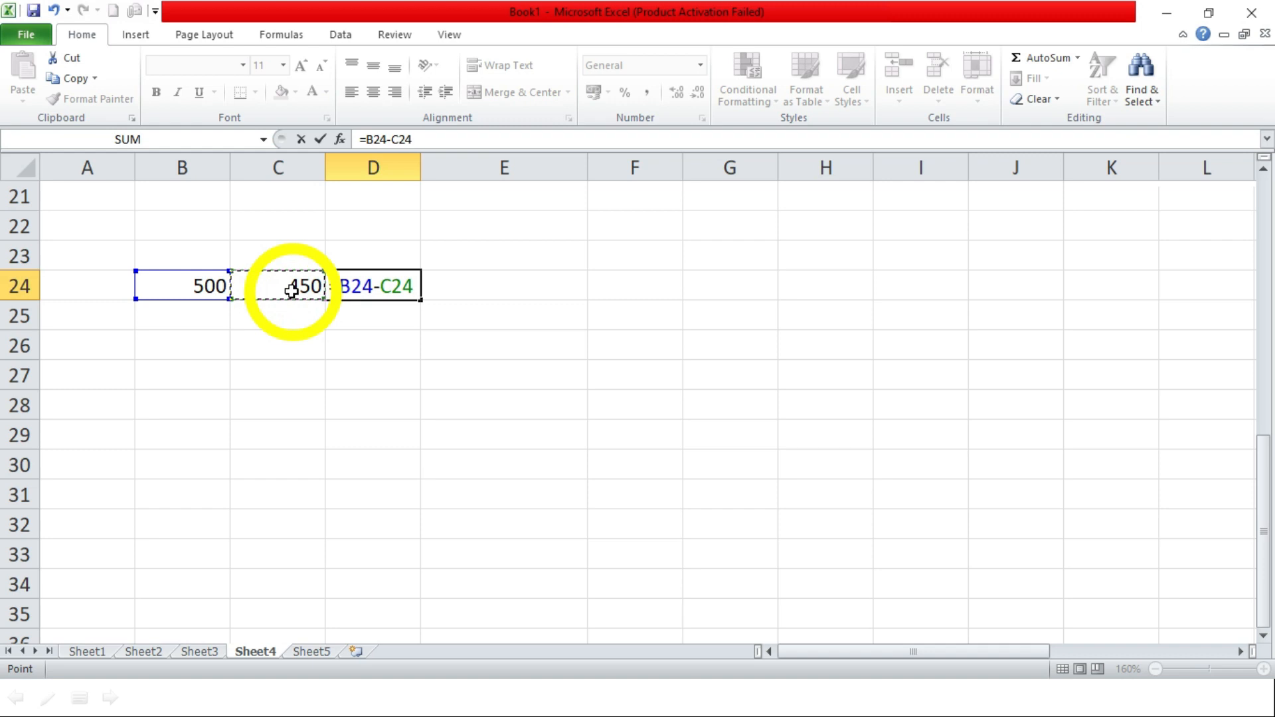
{"action": "key", "text": "Return"}
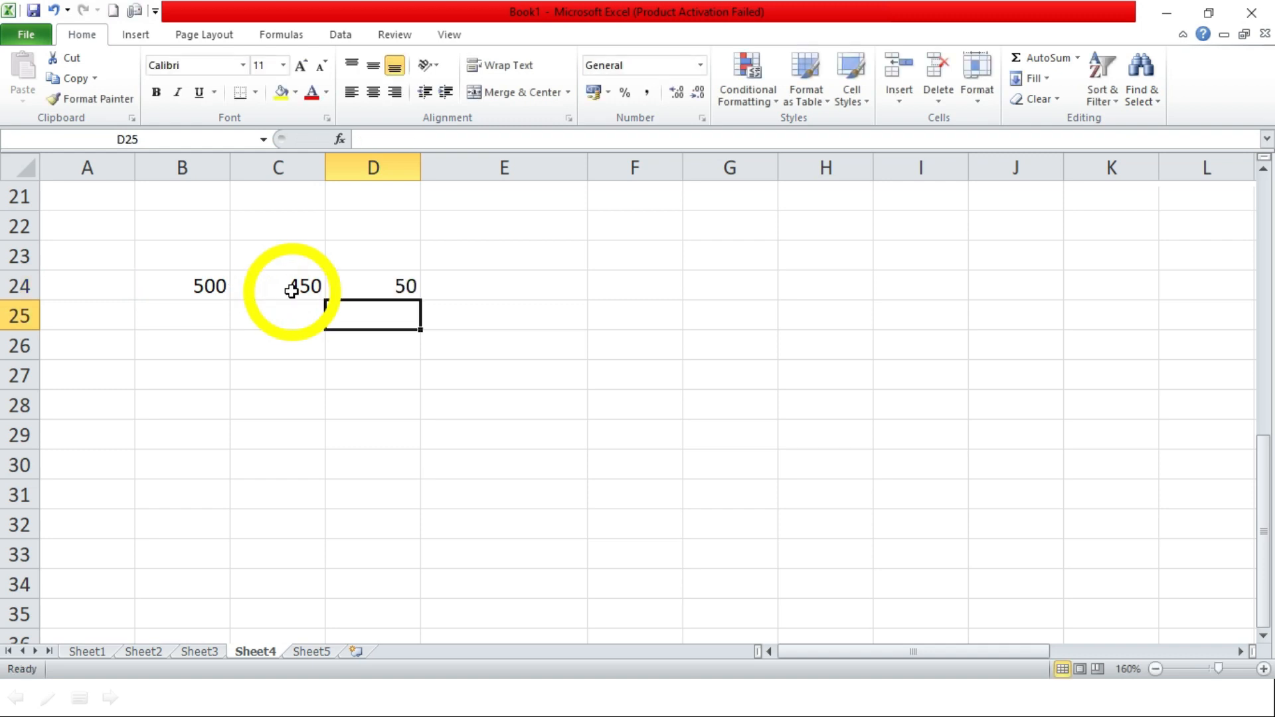
{"action": "left_click", "coordinate": [395, 284]}
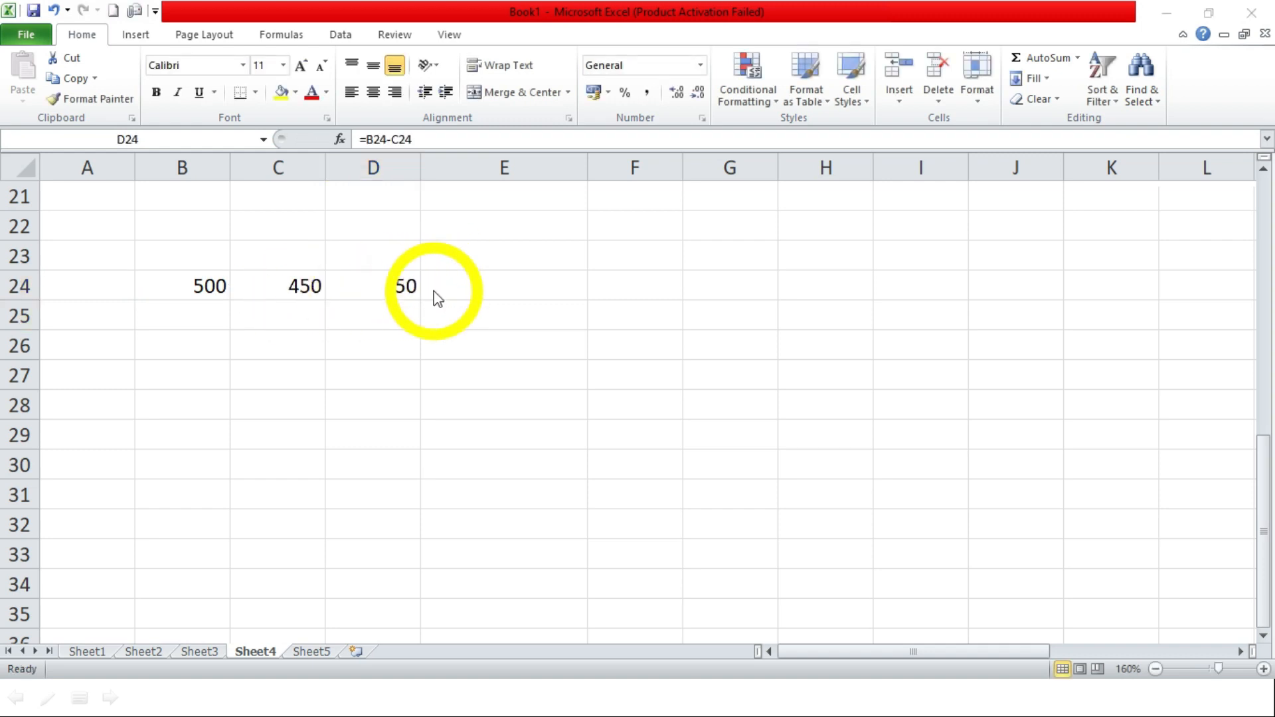
{"action": "key", "text": "alt+Tab"}
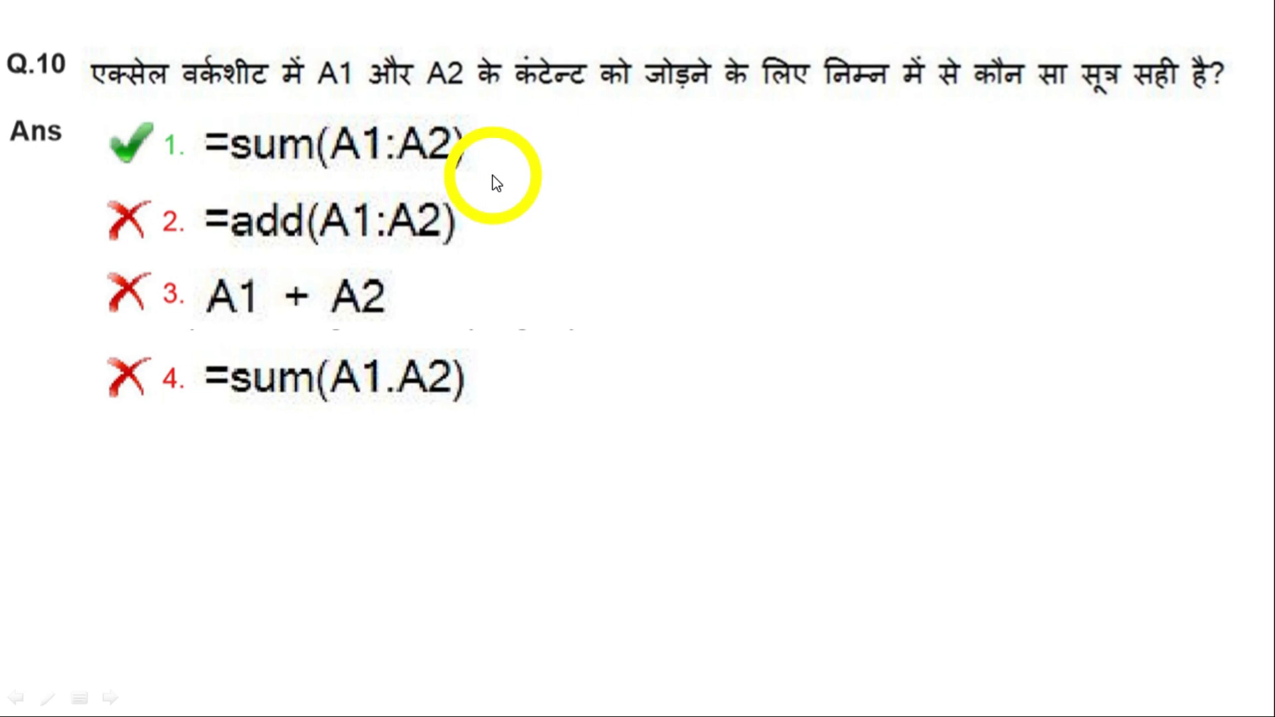
Return to the Excel workbook and enter 45, 65, 45 and 65 in cells C26 through F26
{"action": "key", "text": "alt+Tab"}
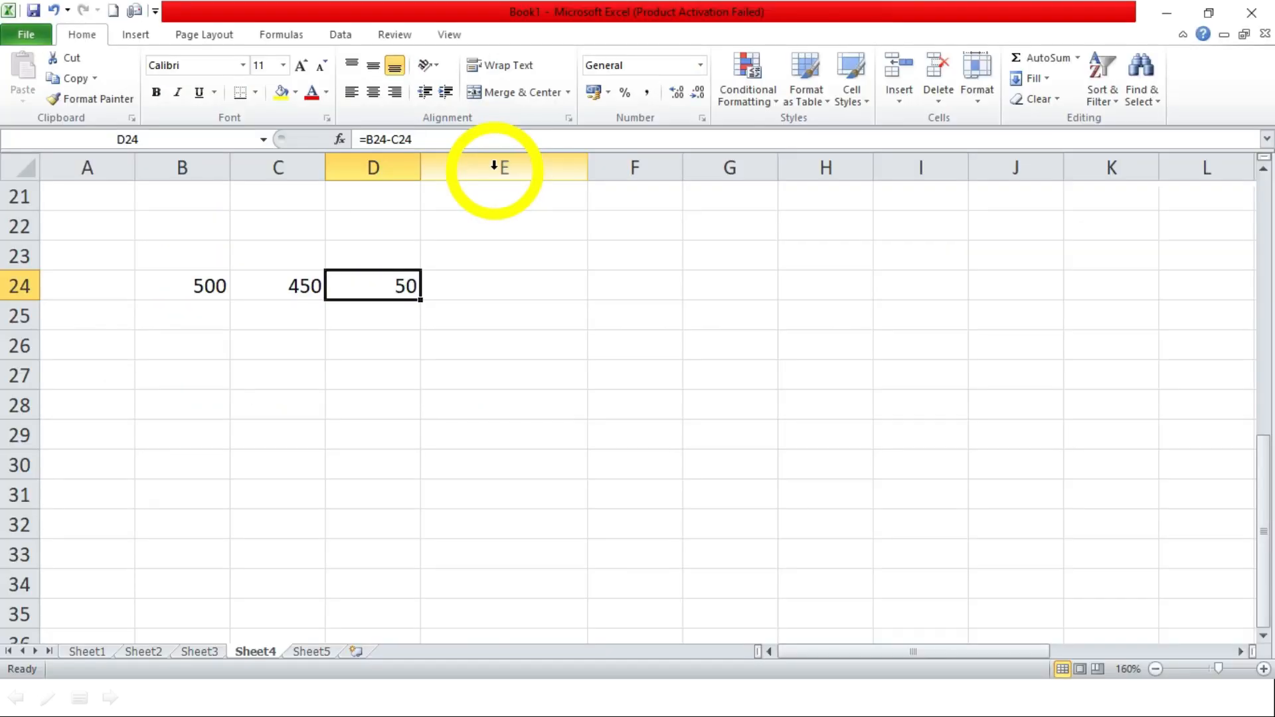
{"action": "left_click", "coordinate": [314, 348]}
{"action": "type", "text": "45"}
{"action": "key", "text": "Tab"}
{"action": "type", "text": "65"}
{"action": "key", "text": "Tab"}
{"action": "type", "text": "45"}
{"action": "key", "text": "Tab"}
{"action": "type", "text": "65"}
{"action": "key", "text": "Tab"}
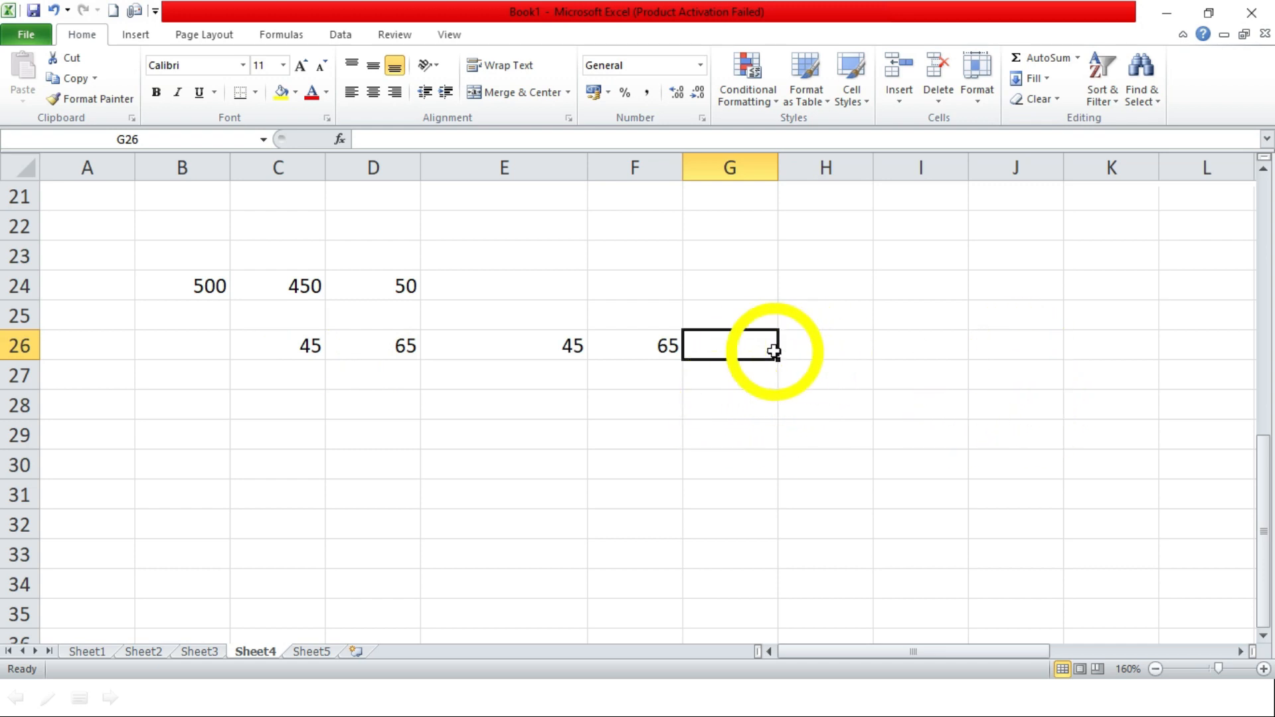
Add up row 26 in cell G26 with the formula =sum(C26:F26) and highlight the summed cells
{"action": "type", "text": "=sum"}
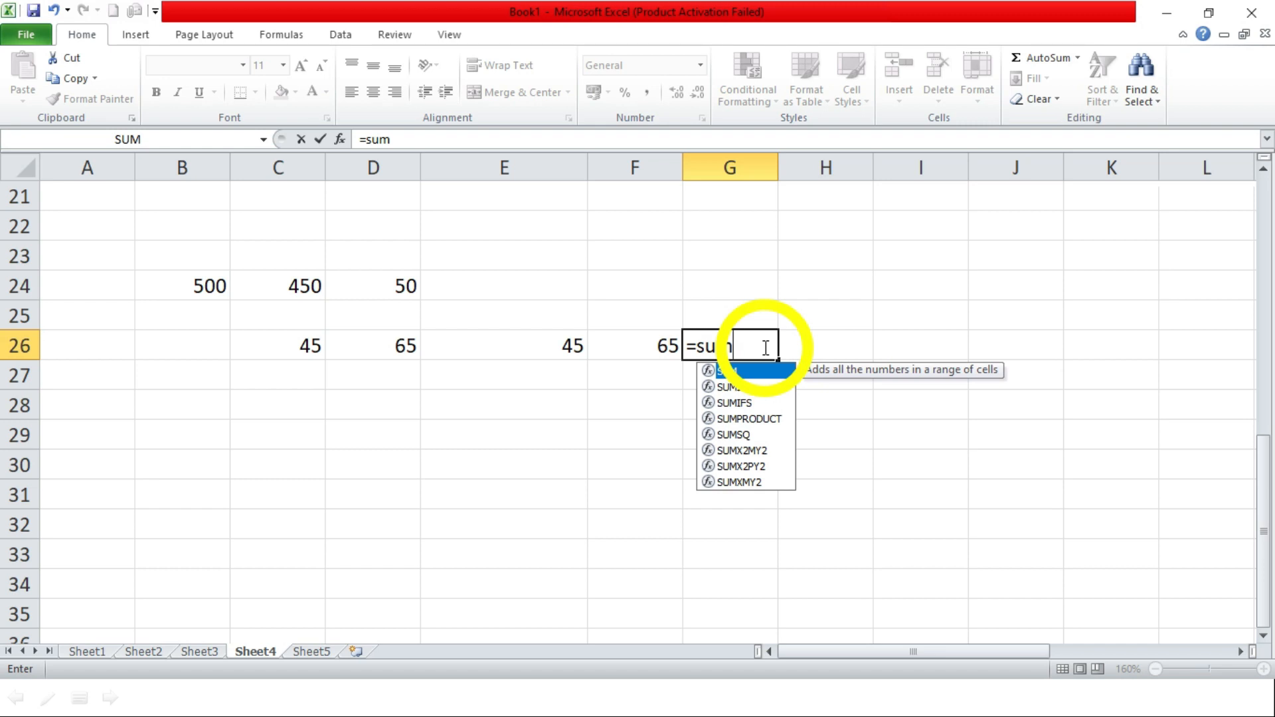
{"action": "type", "text": "("}
{"action": "left_click_drag", "start_coordinate": [290, 353], "coordinate": [617, 339]}
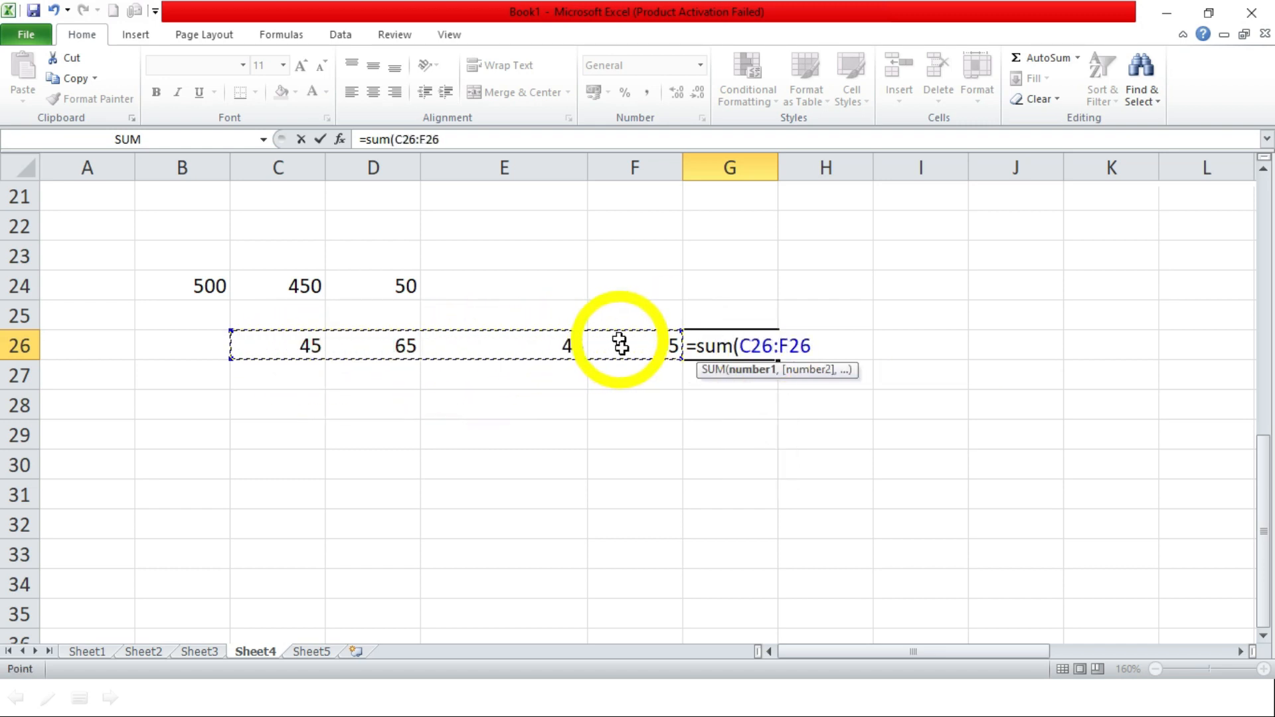
{"action": "type", "text": ")"}
{"action": "key", "text": "Return"}
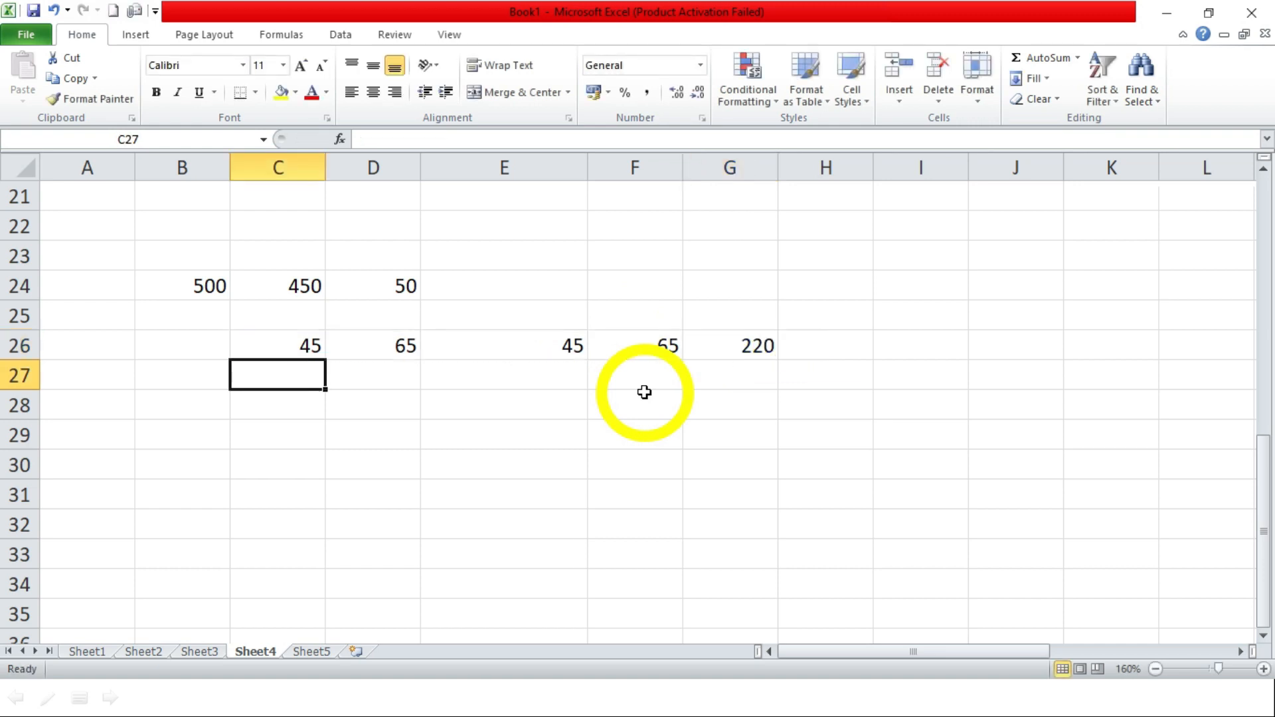
{"action": "left_click_drag", "start_coordinate": [299, 353], "coordinate": [637, 358]}
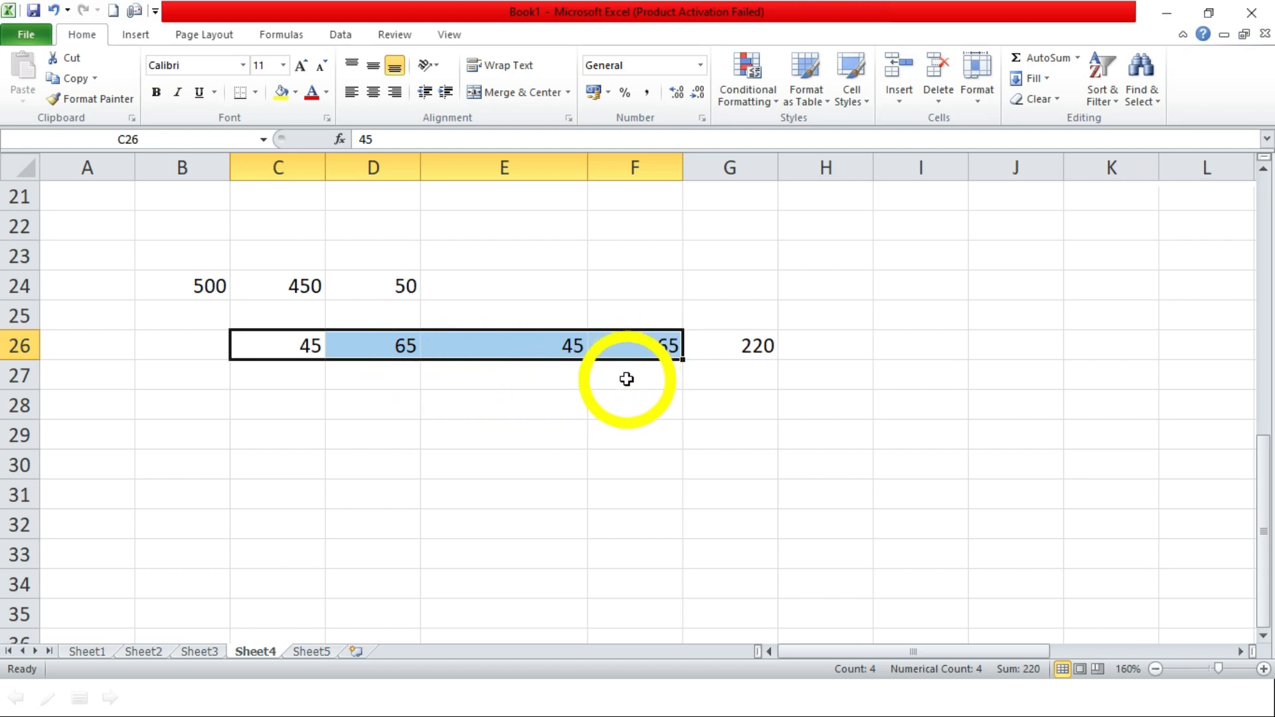
Add the same four numbers cell by cell in G27 with the formula =C26+D26+E26+F26
{"action": "left_click", "coordinate": [761, 439]}
{"action": "left_click", "coordinate": [759, 377]}
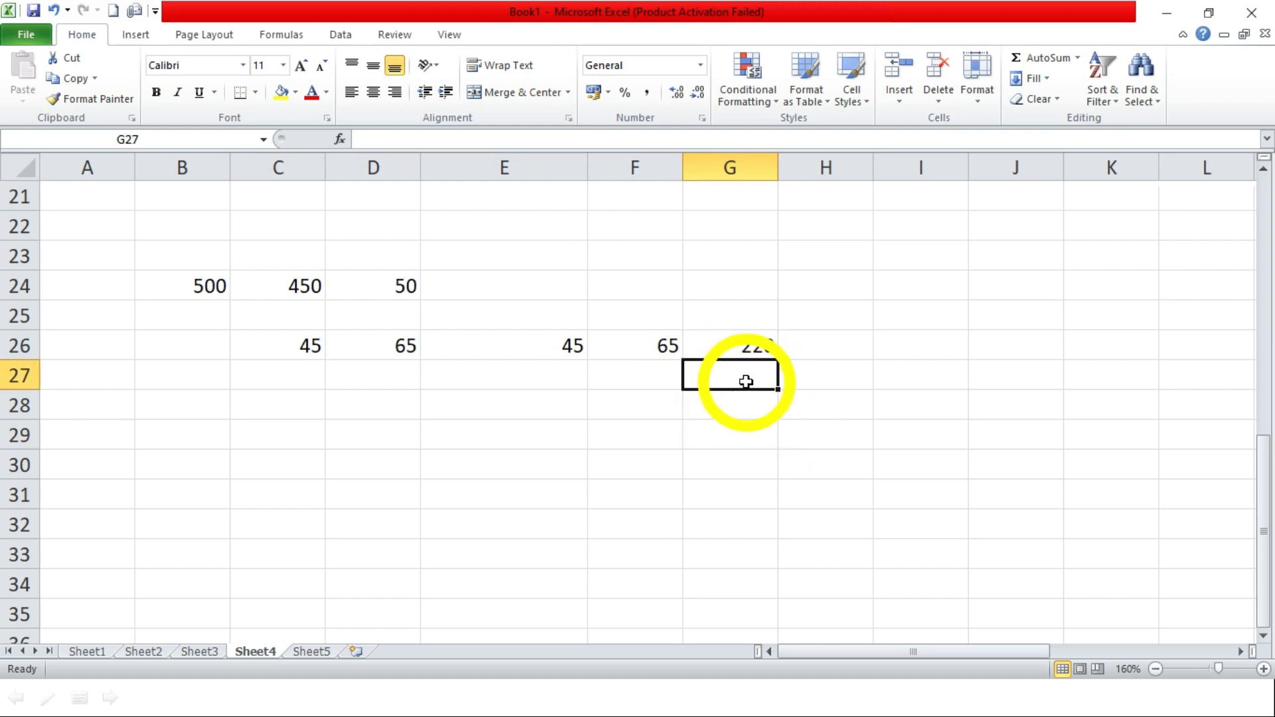
{"action": "type", "text": "="}
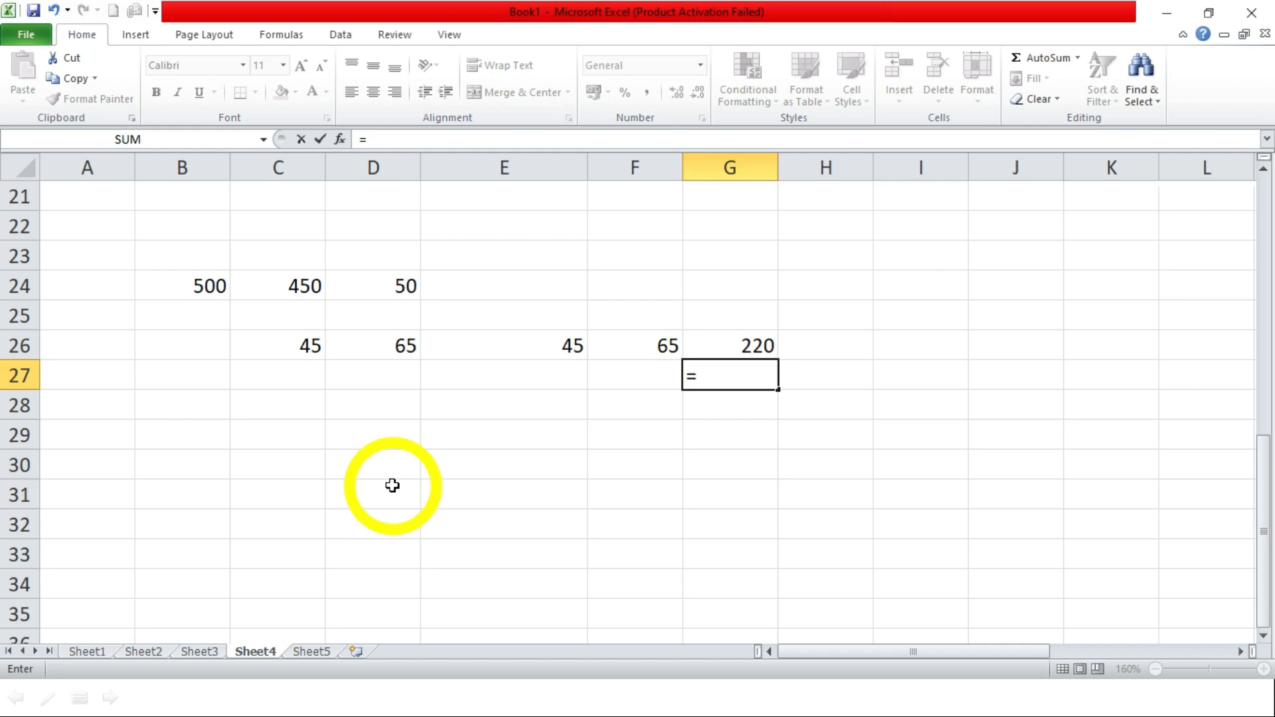
{"action": "left_click", "coordinate": [303, 343]}
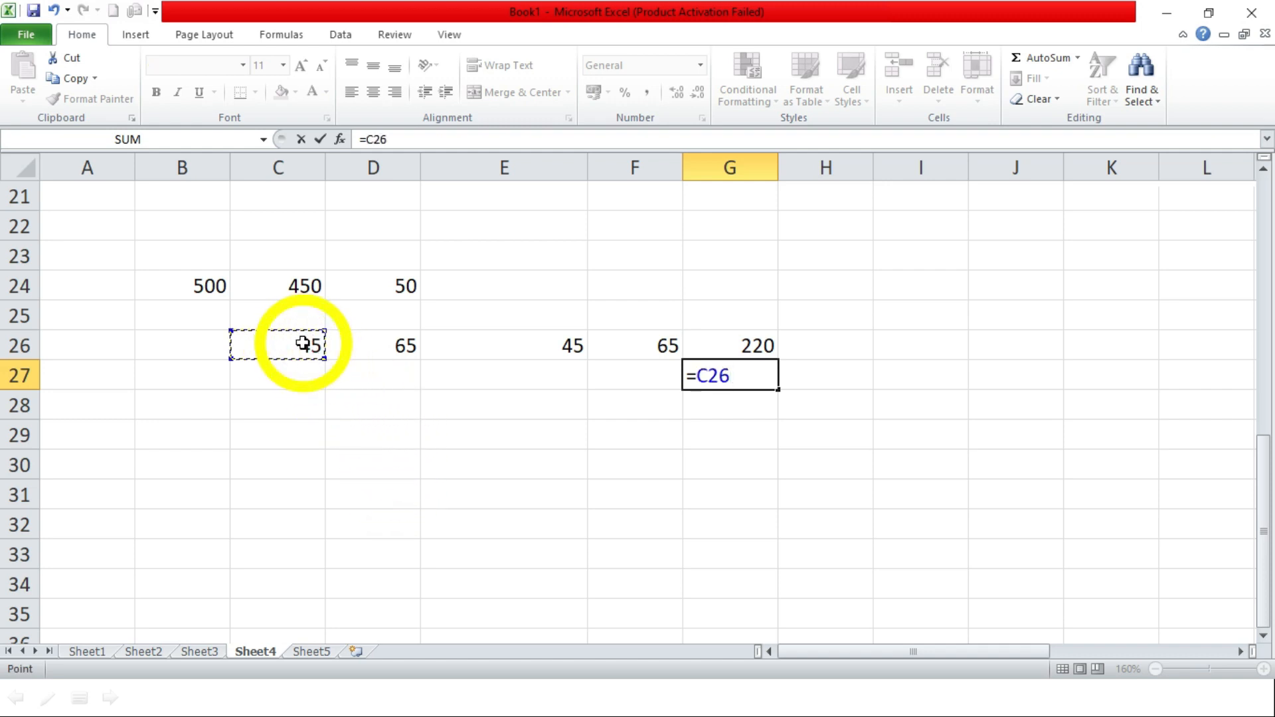
{"action": "type", "text": "+"}
{"action": "left_click", "coordinate": [397, 346]}
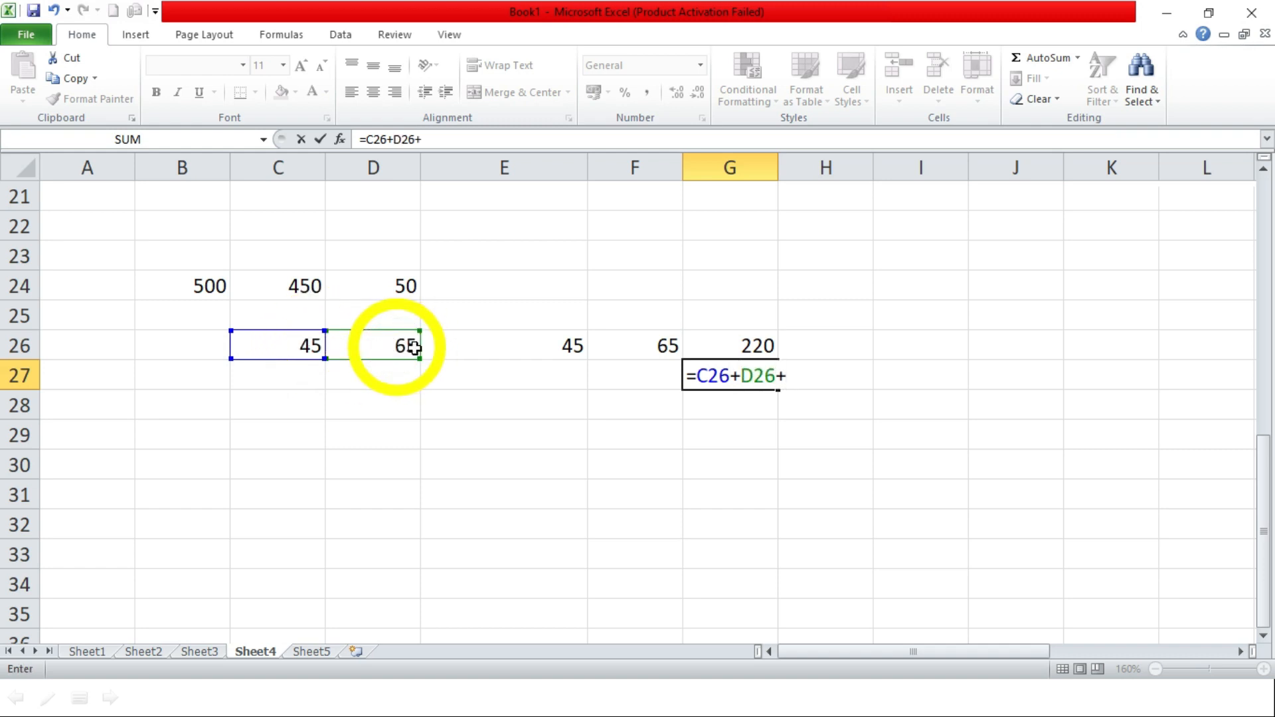
{"action": "left_click", "coordinate": [452, 348]}
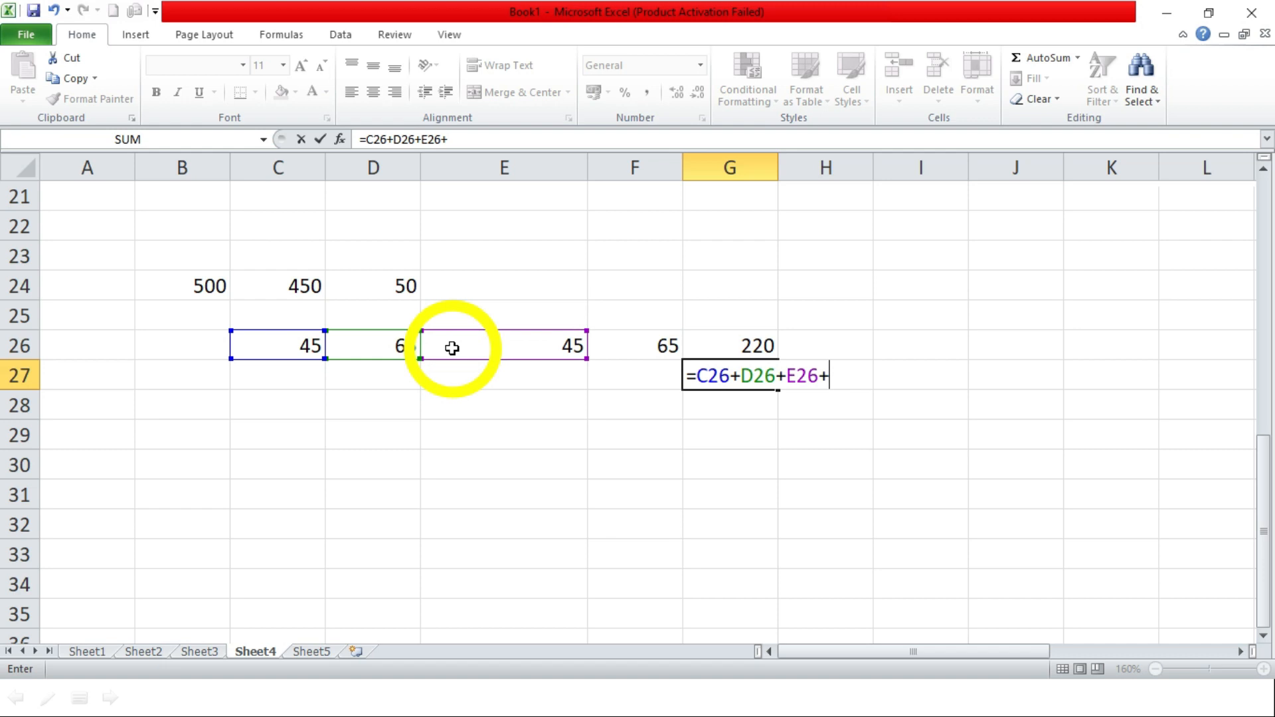
{"action": "type", "text": "+"}
{"action": "left_click", "coordinate": [636, 346]}
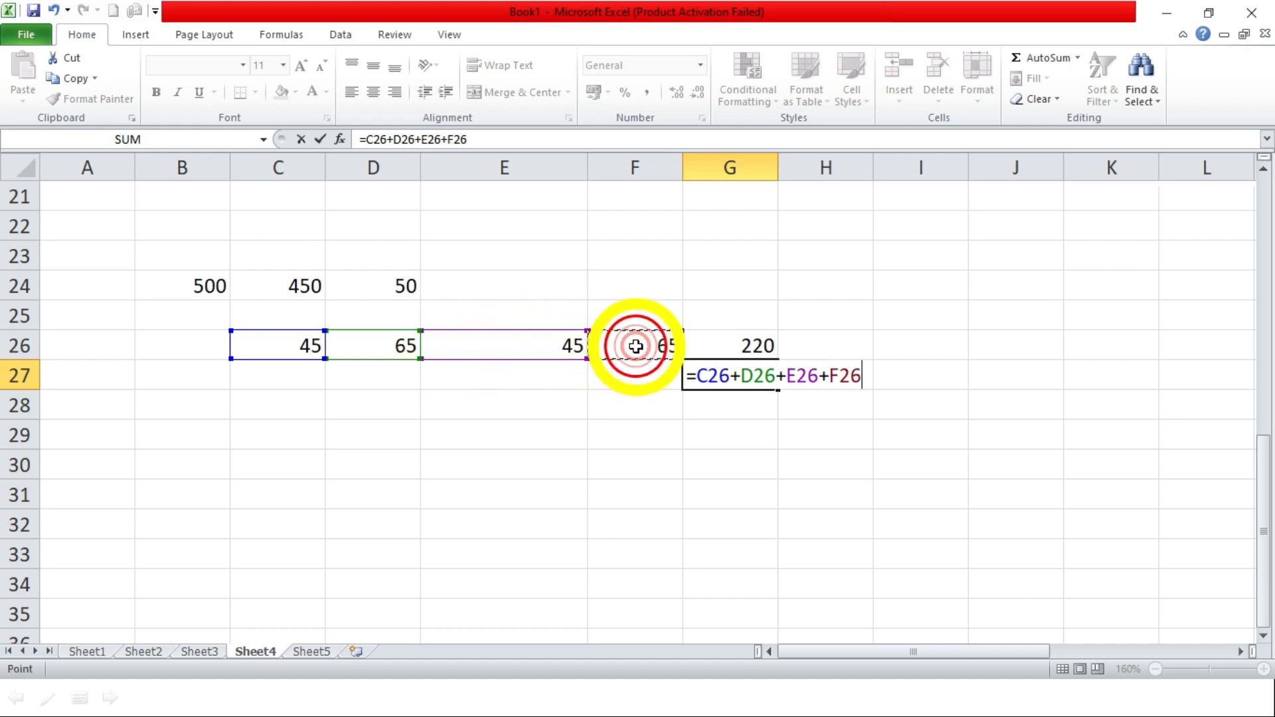
{"action": "key", "text": "Return"}
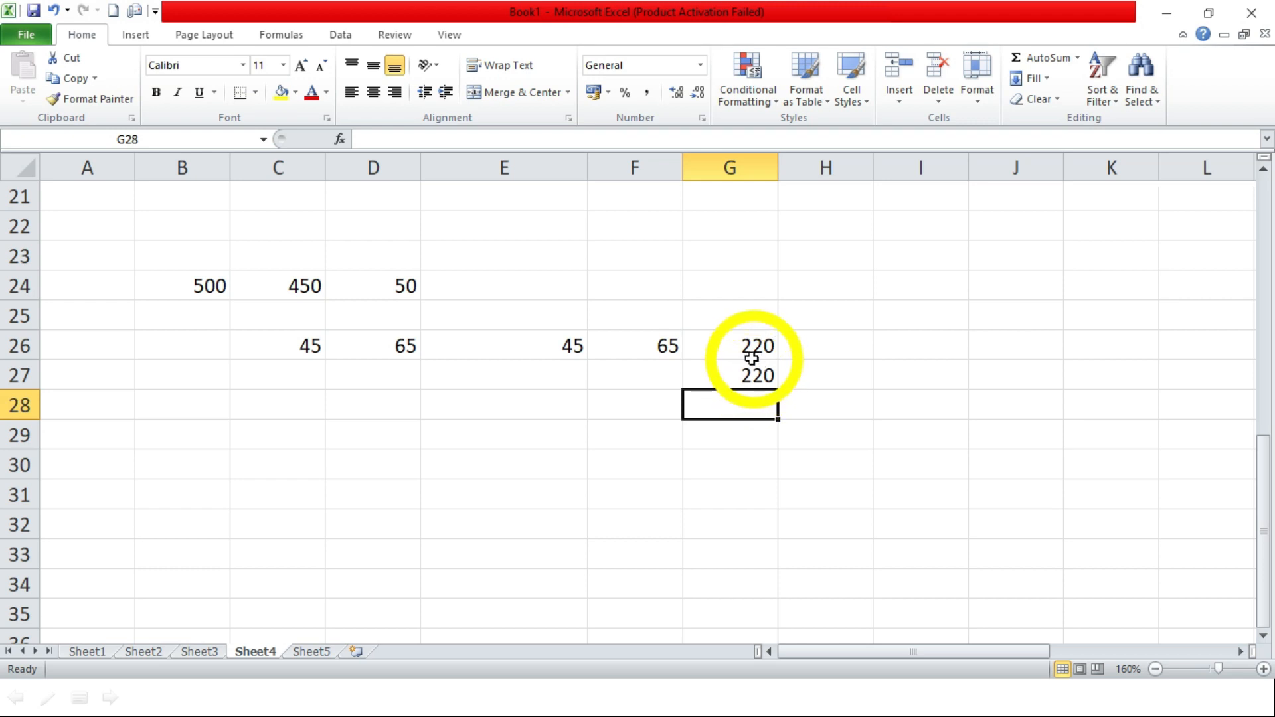
Clear G26 and total C26:F26 there again with AutoSum's Sum function, then return to the PowerPoint slide show
{"action": "left_click", "coordinate": [809, 344]}
{"action": "left_click", "coordinate": [757, 347]}
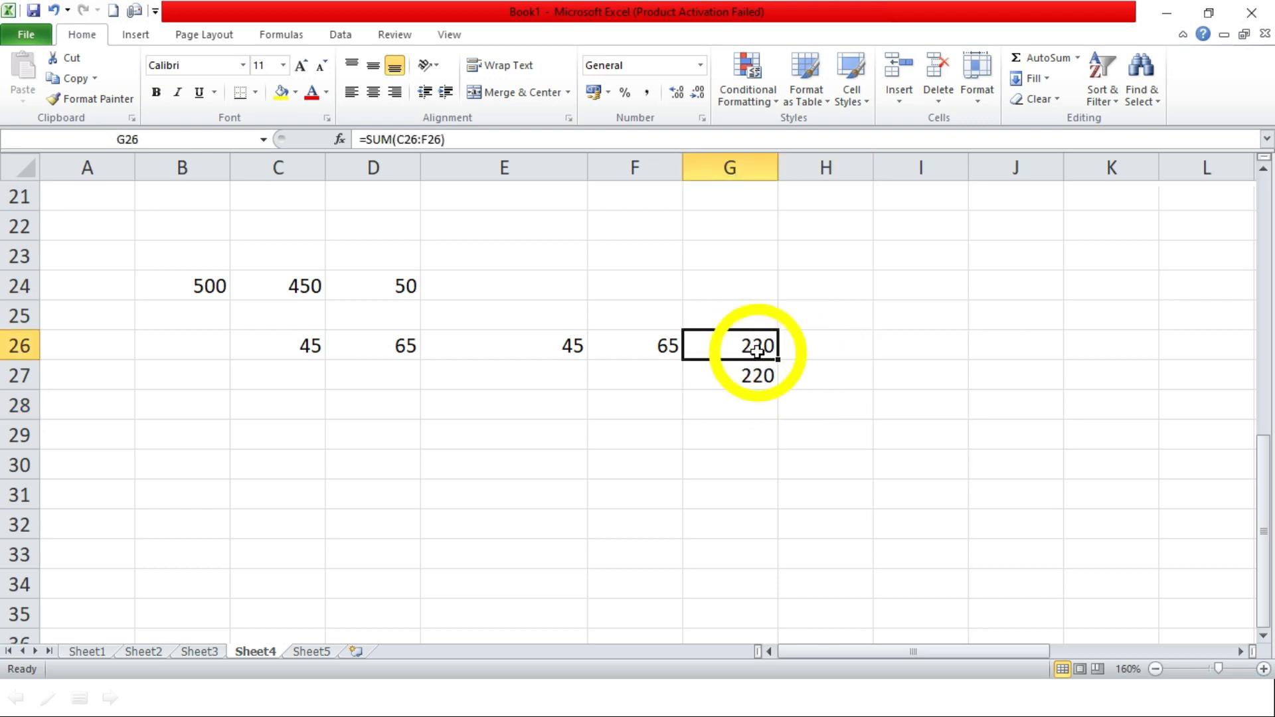
{"action": "left_click_drag", "start_coordinate": [304, 346], "coordinate": [617, 355]}
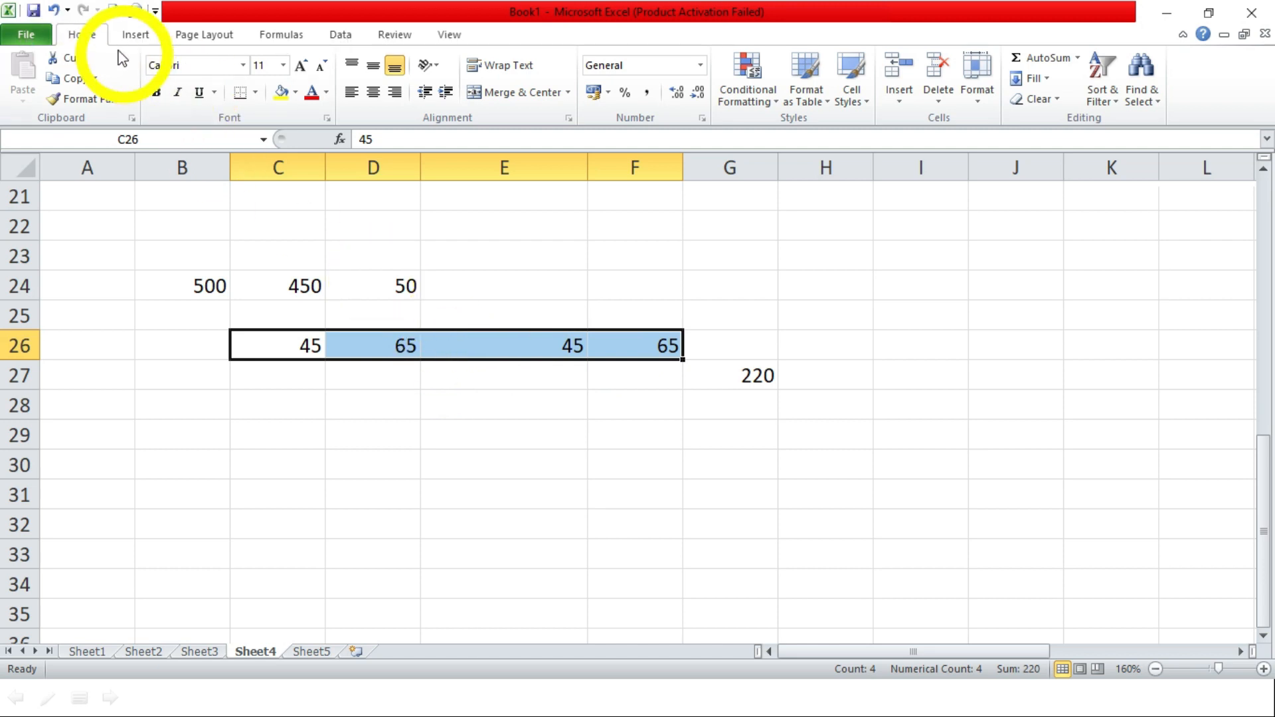
{"action": "left_click", "coordinate": [88, 37]}
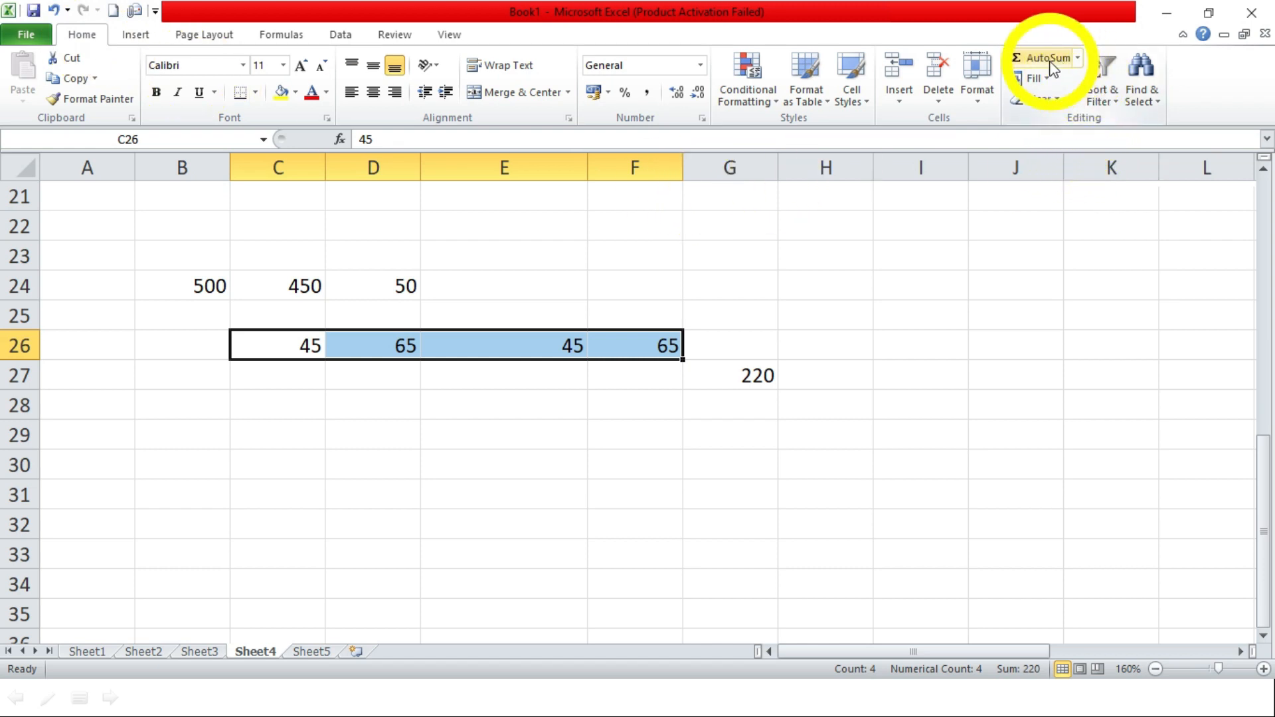
{"action": "left_click", "coordinate": [1077, 59]}
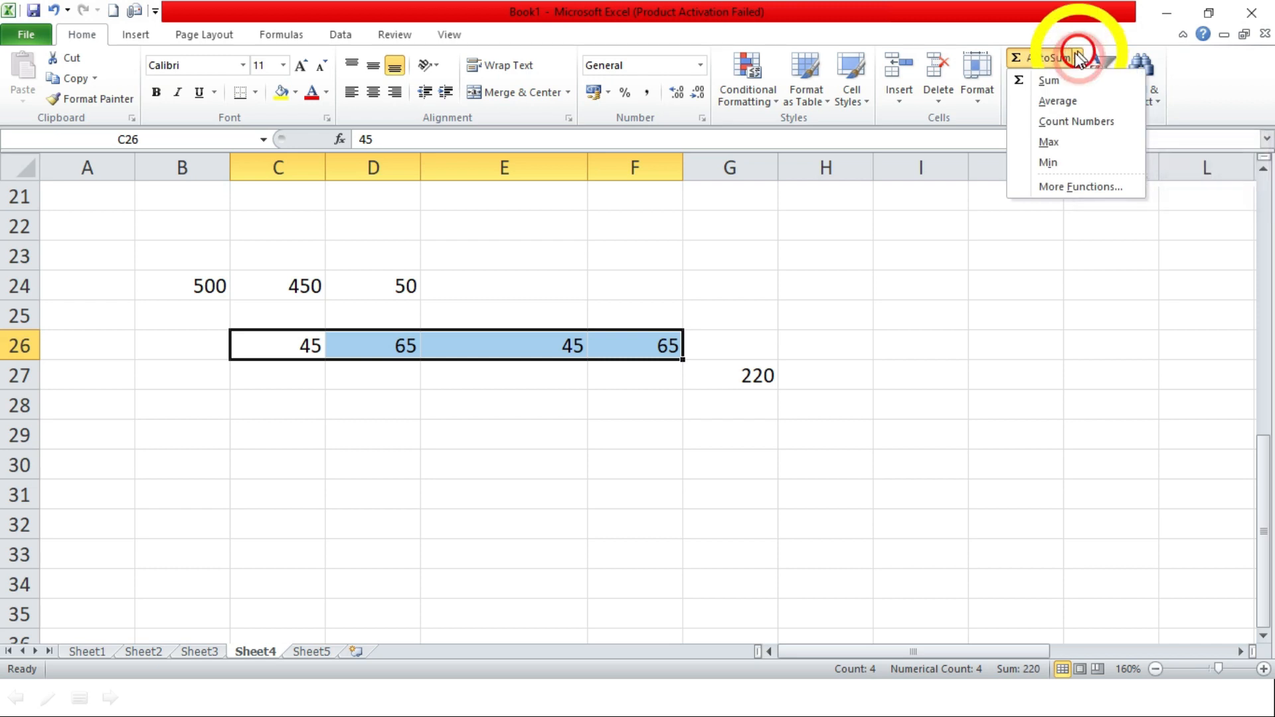
{"action": "left_click", "coordinate": [1043, 81]}
{"action": "left_click", "coordinate": [764, 338]}
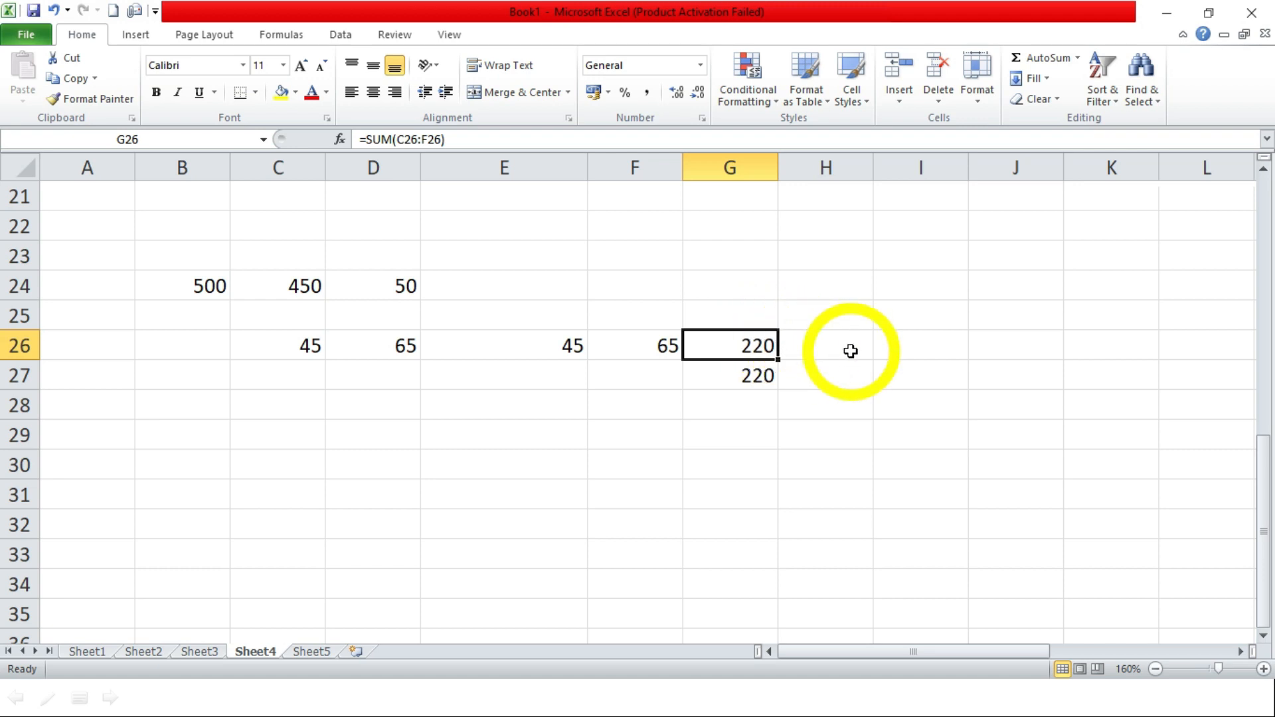
{"action": "key", "text": "alt+Tab"}
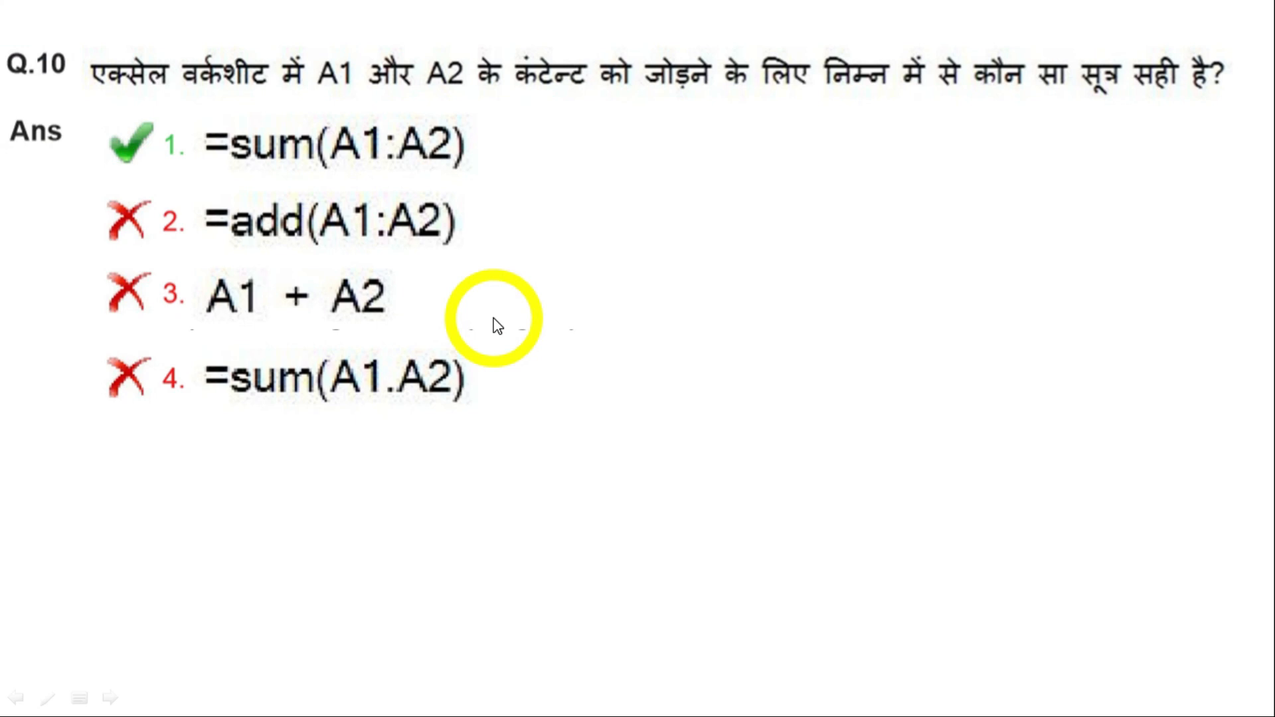
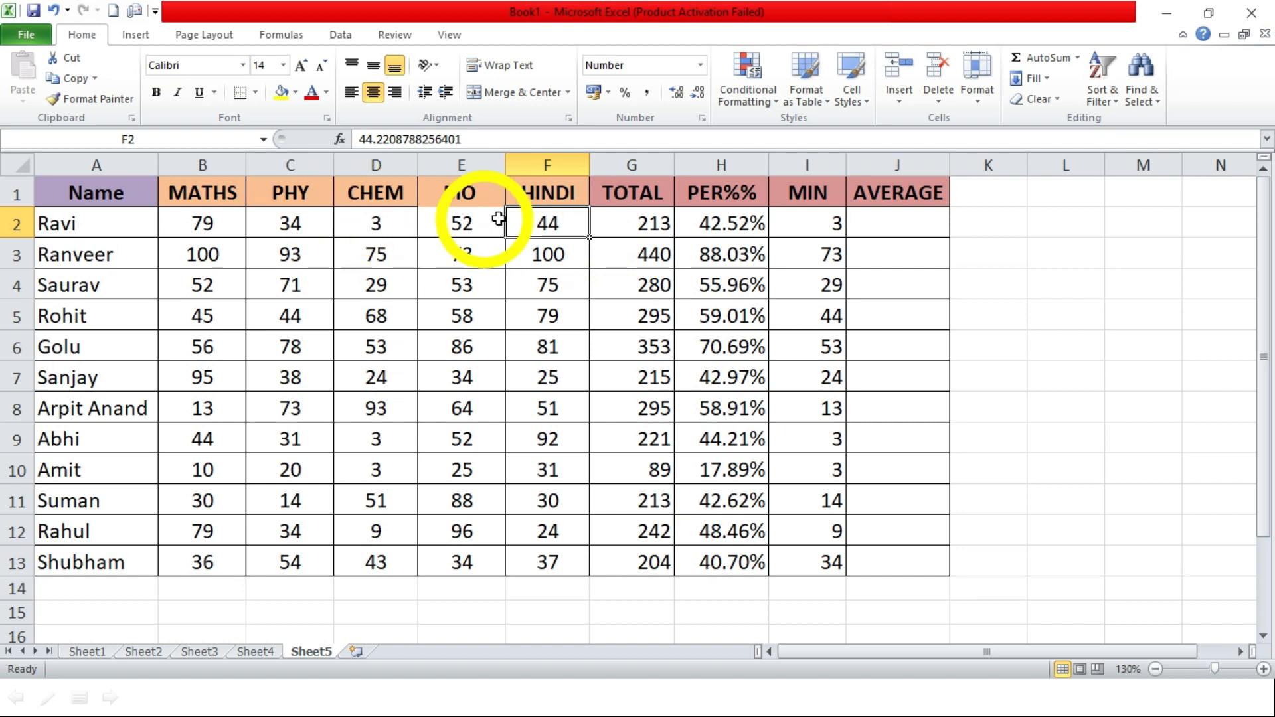
Average the marks above 50 of the first student in cell J2 with the formula =averageif(B2:F2,">50")
{"action": "left_click", "coordinate": [887, 232]}
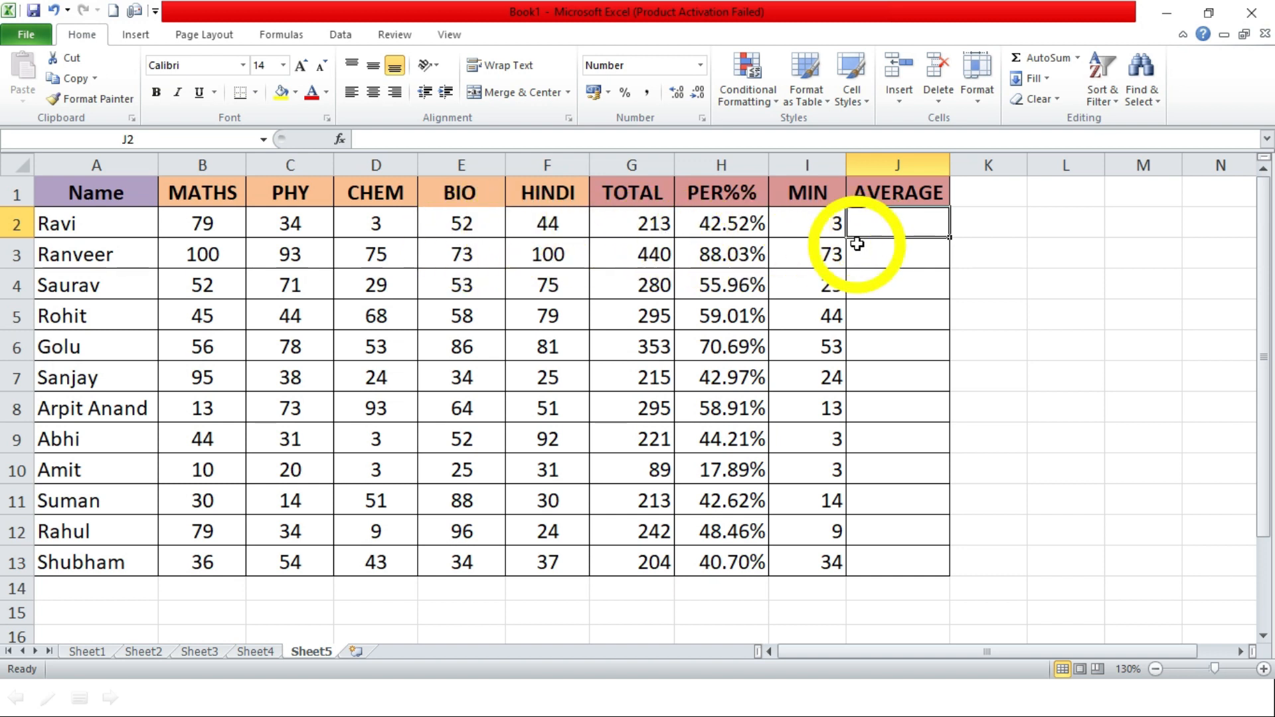
{"action": "type", "text": "="}
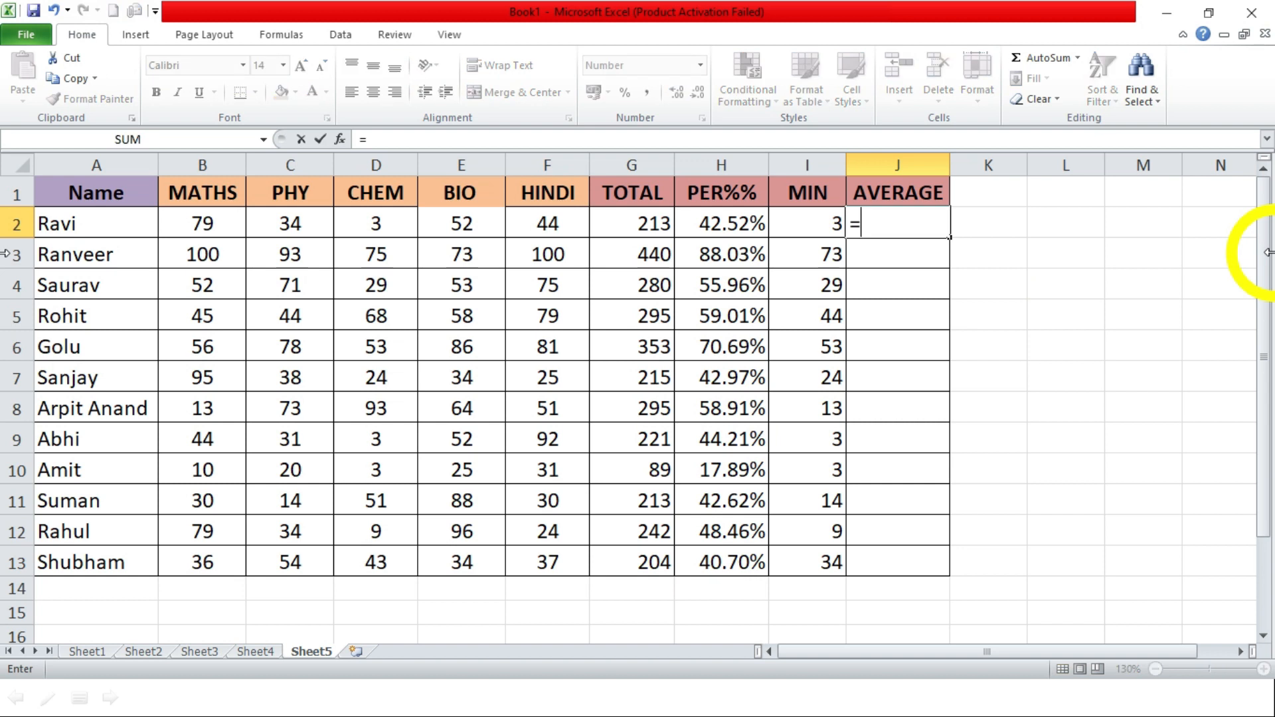
{"action": "type", "text": "average"}
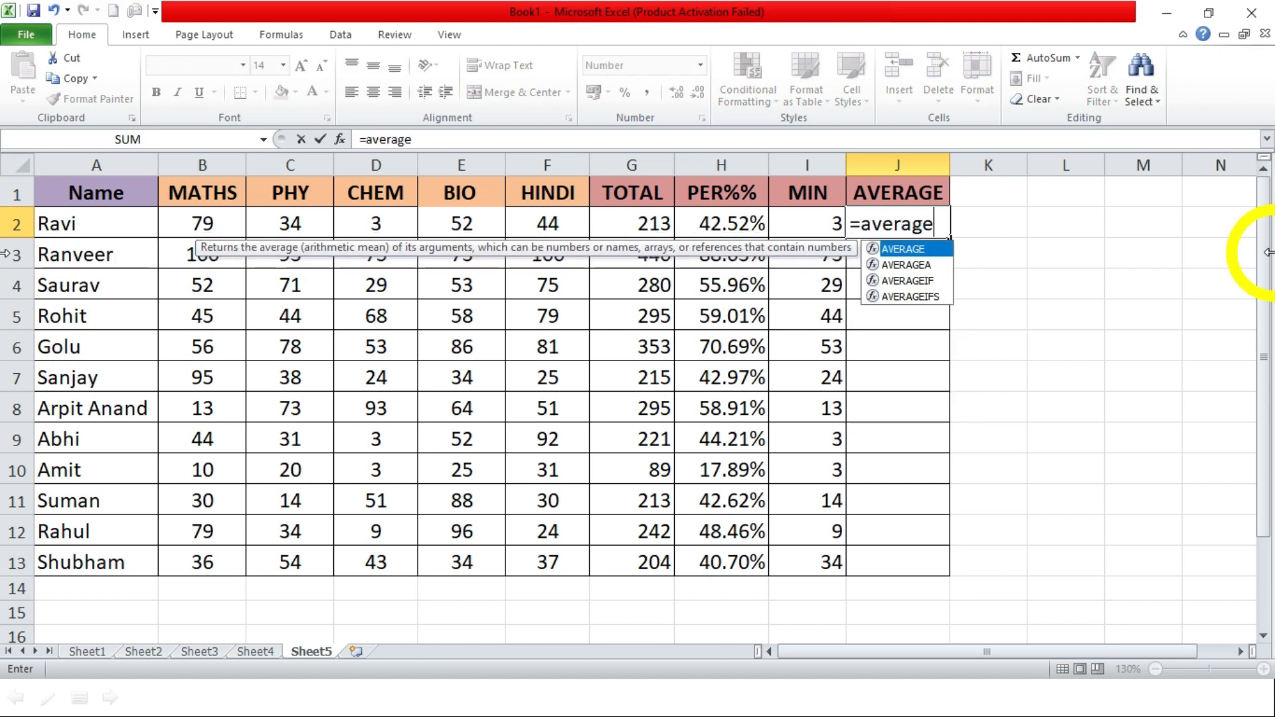
{"action": "type", "text": "if("}
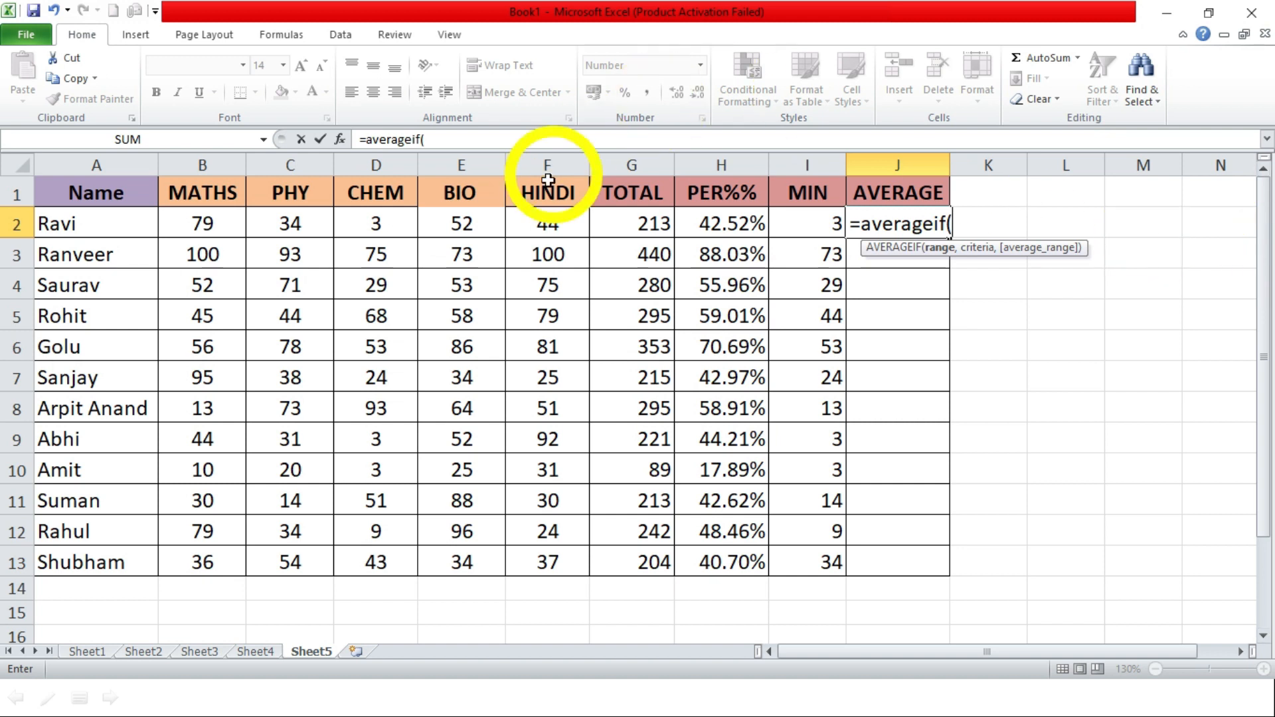
{"action": "left_click_drag", "start_coordinate": [217, 226], "coordinate": [529, 224]}
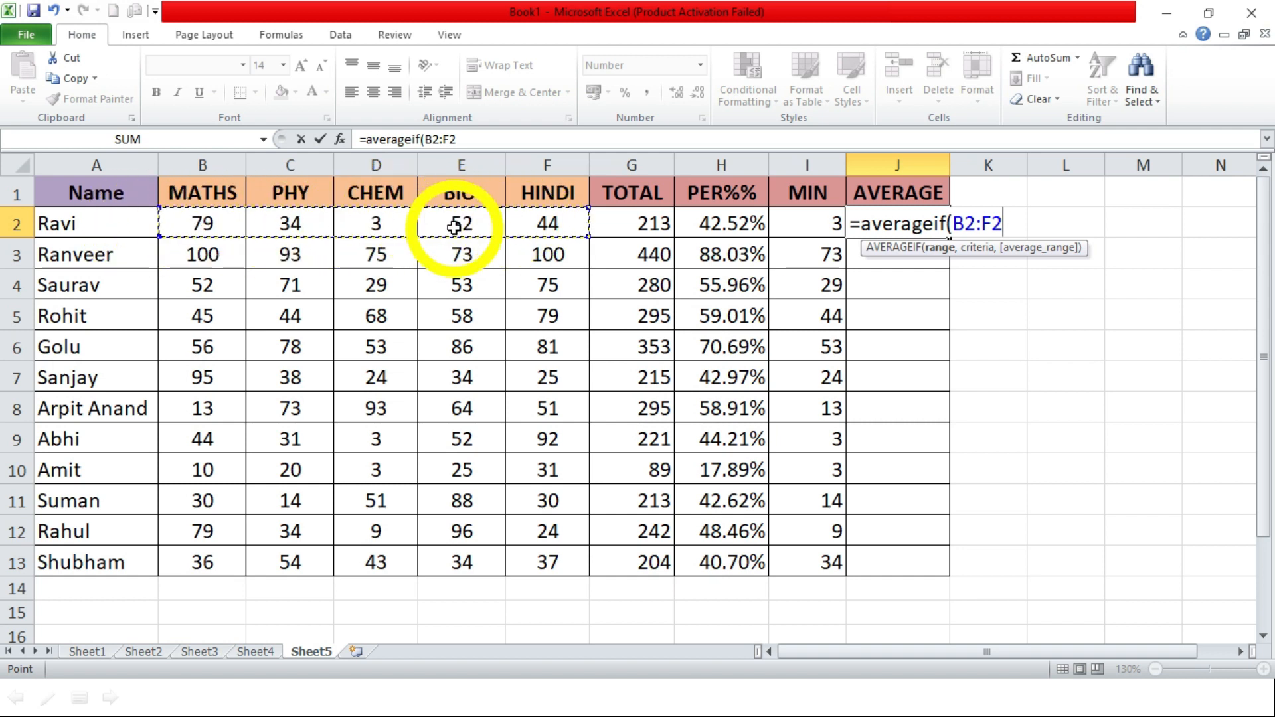
{"action": "type", "text": ",\">50"}
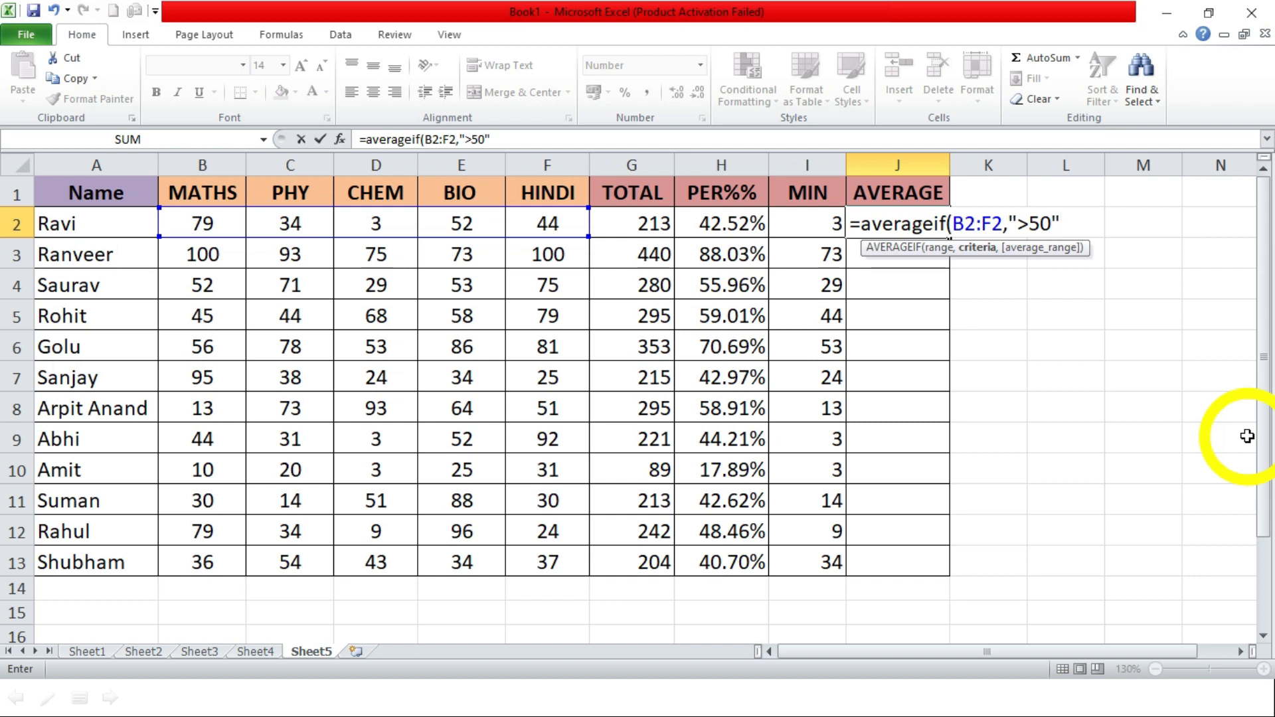
{"action": "key", "text": "Return"}
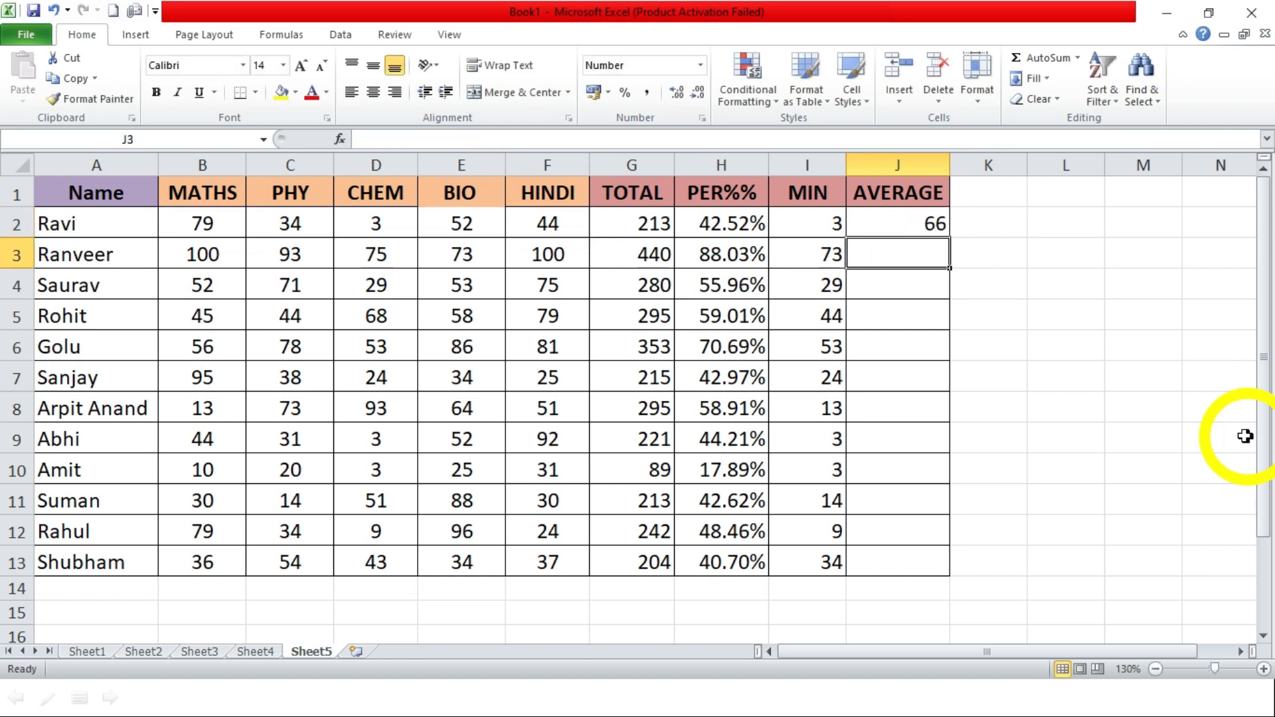
Point out the marks above 50 in B2 and E2, and fill the AVERAGEIF formula from J2 down to J13
{"action": "left_click", "coordinate": [198, 224]}
{"action": "left_click", "coordinate": [447, 229]}
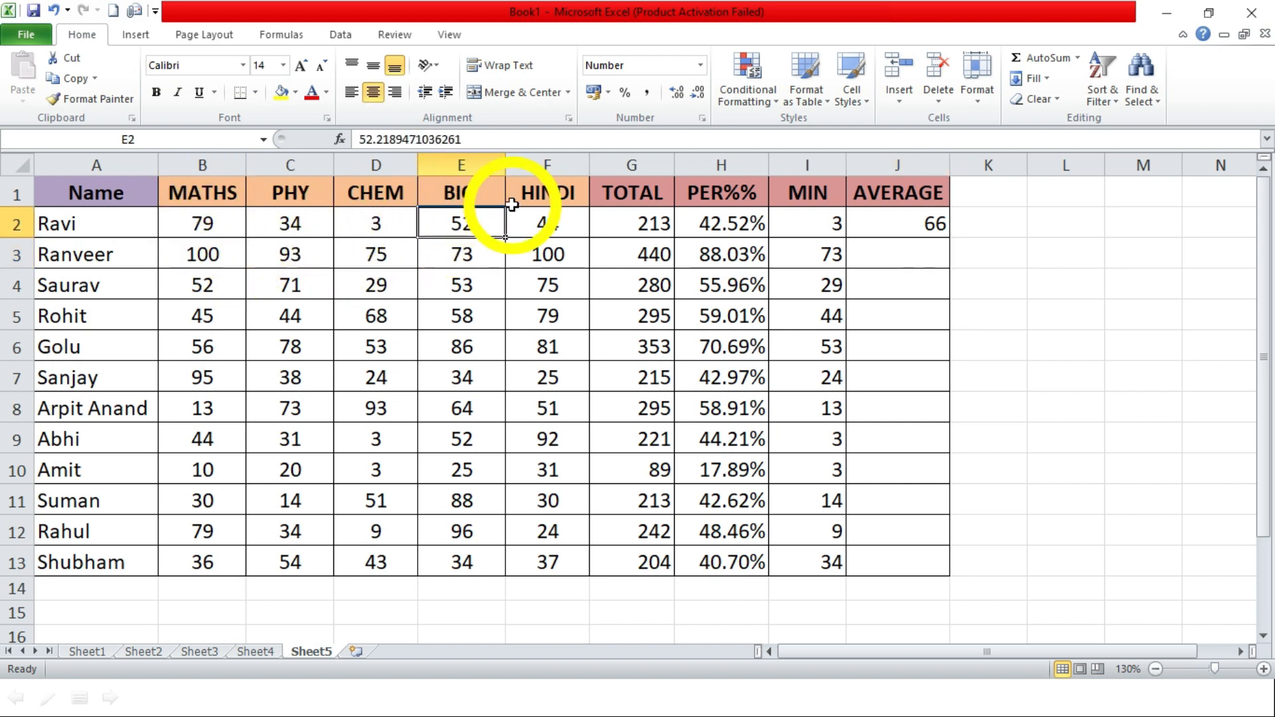
{"action": "left_click", "coordinate": [923, 226]}
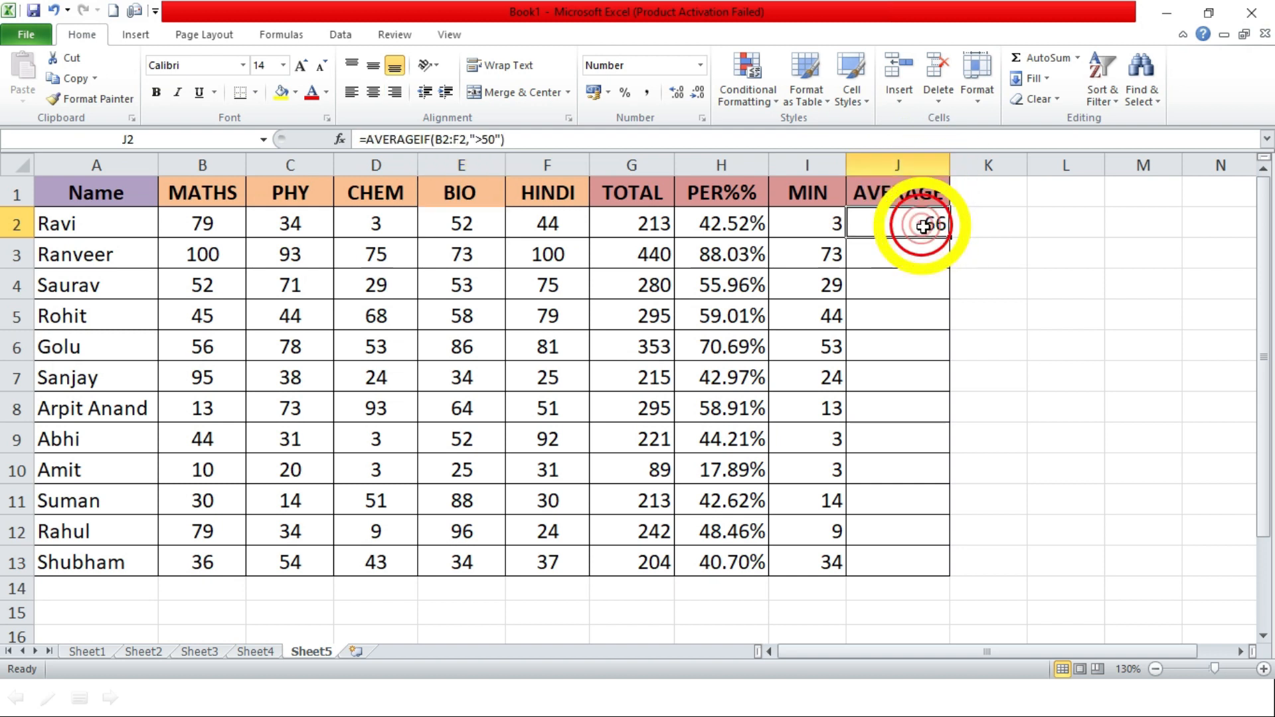
{"action": "left_click_drag", "start_coordinate": [952, 242], "coordinate": [893, 563]}
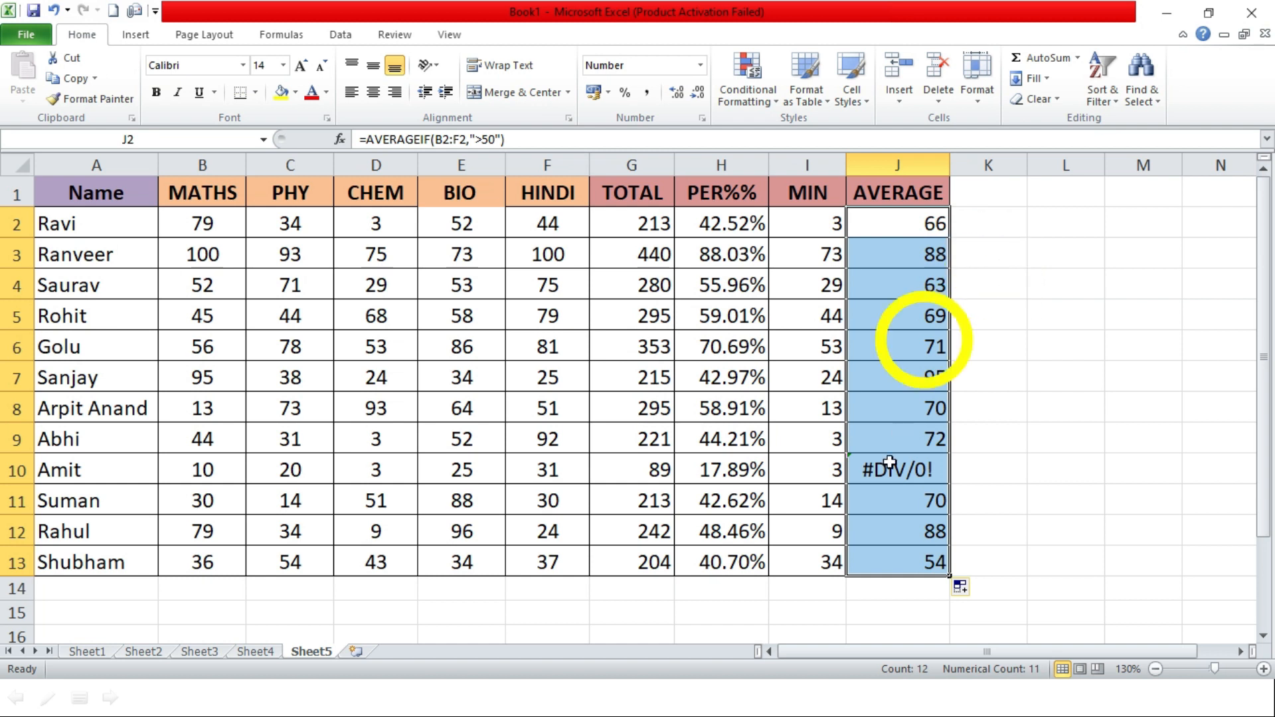
Highlight the row 10 marks in B10:F10 and set both B10 and C10 to 50
{"action": "left_click_drag", "start_coordinate": [169, 474], "coordinate": [537, 465]}
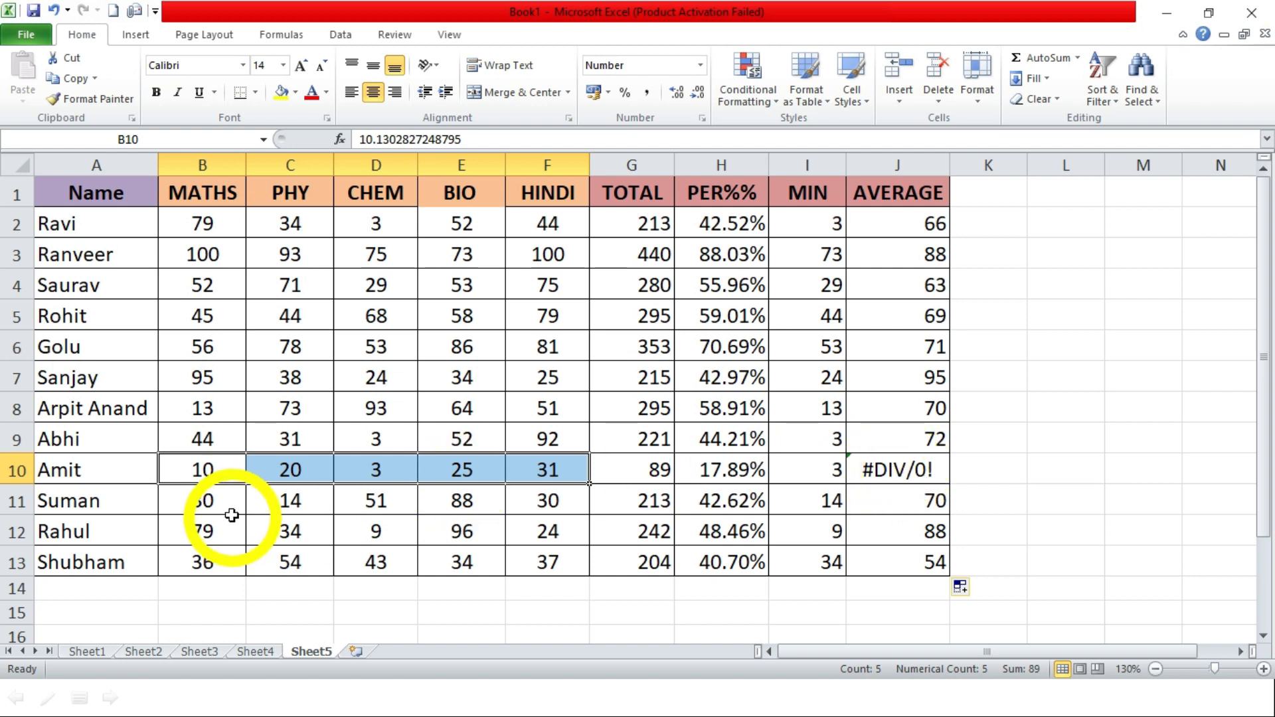
{"action": "left_click", "coordinate": [201, 473]}
{"action": "type", "text": "50"}
{"action": "key", "text": "Tab"}
{"action": "type", "text": "5"}
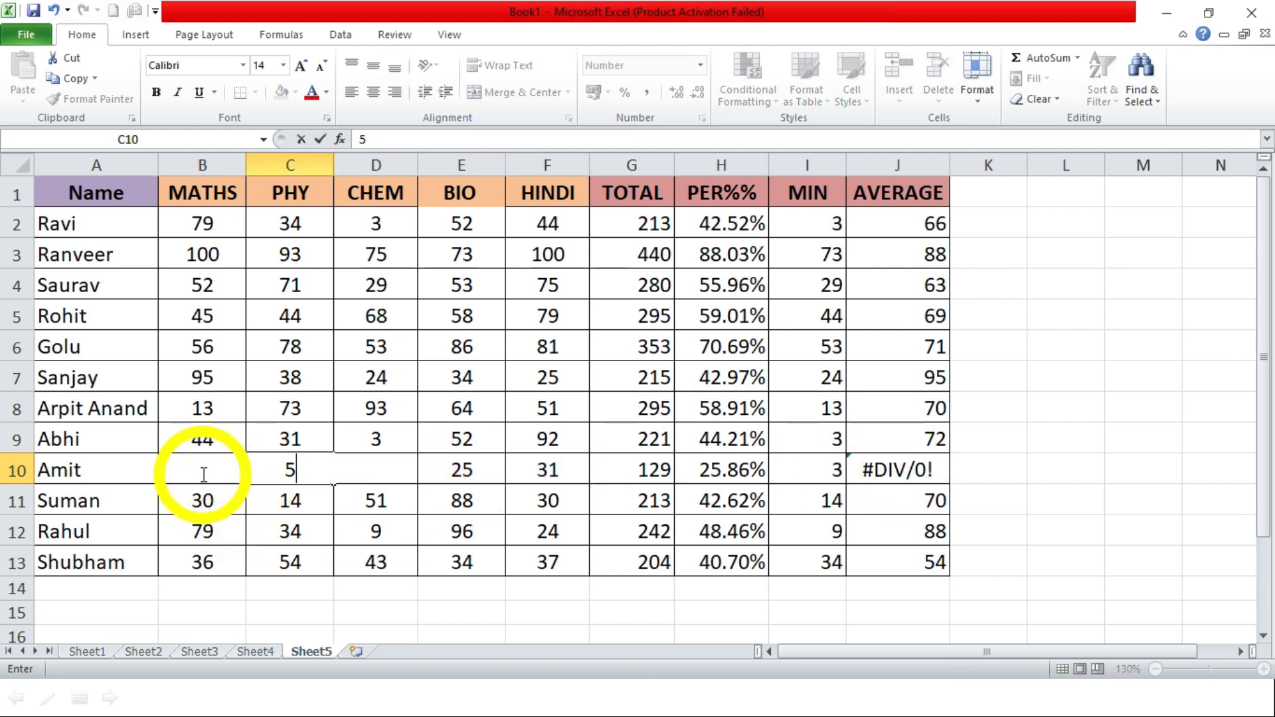
{"action": "left_click", "coordinate": [399, 531]}
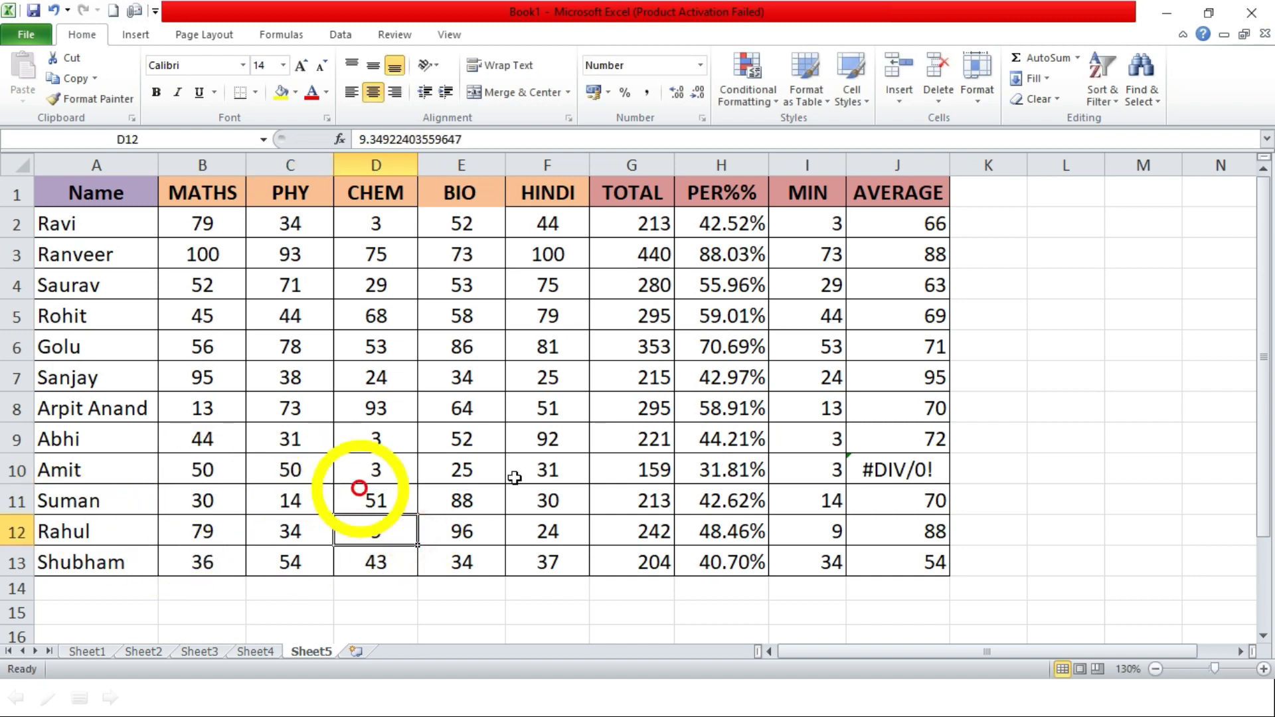
Set the PHY mark in C10 and the MATHS mark in B10 to 54, and check the average in J10
{"action": "left_click", "coordinate": [279, 470]}
{"action": "left_click", "coordinate": [297, 468]}
{"action": "type", "text": "54"}
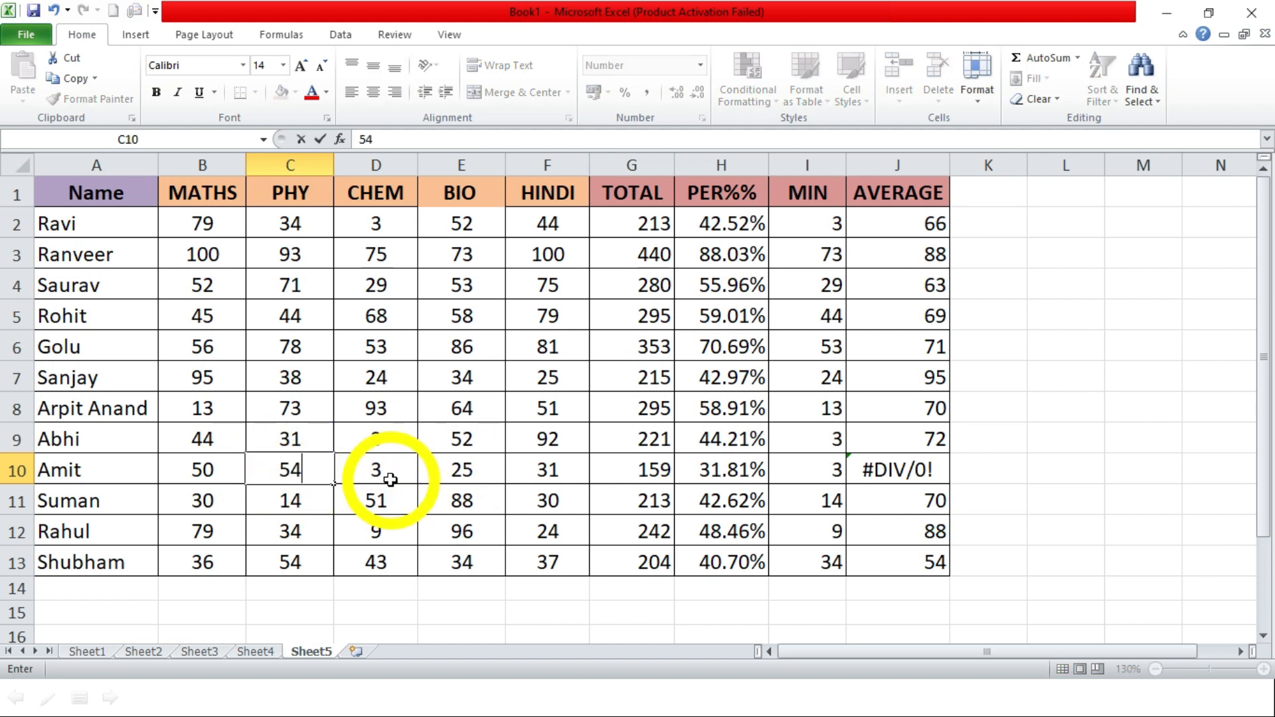
{"action": "key", "text": "Return"}
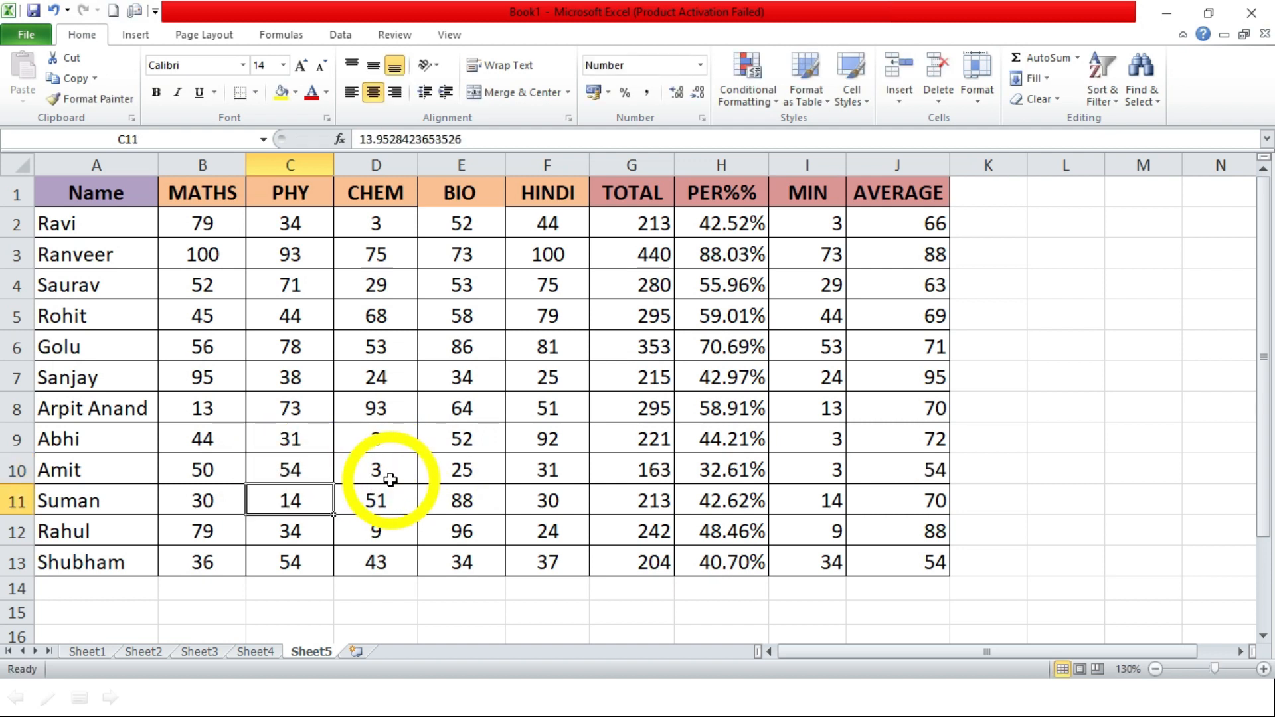
{"action": "left_click", "coordinate": [219, 470]}
{"action": "type", "text": "54"}
{"action": "key", "text": "Return"}
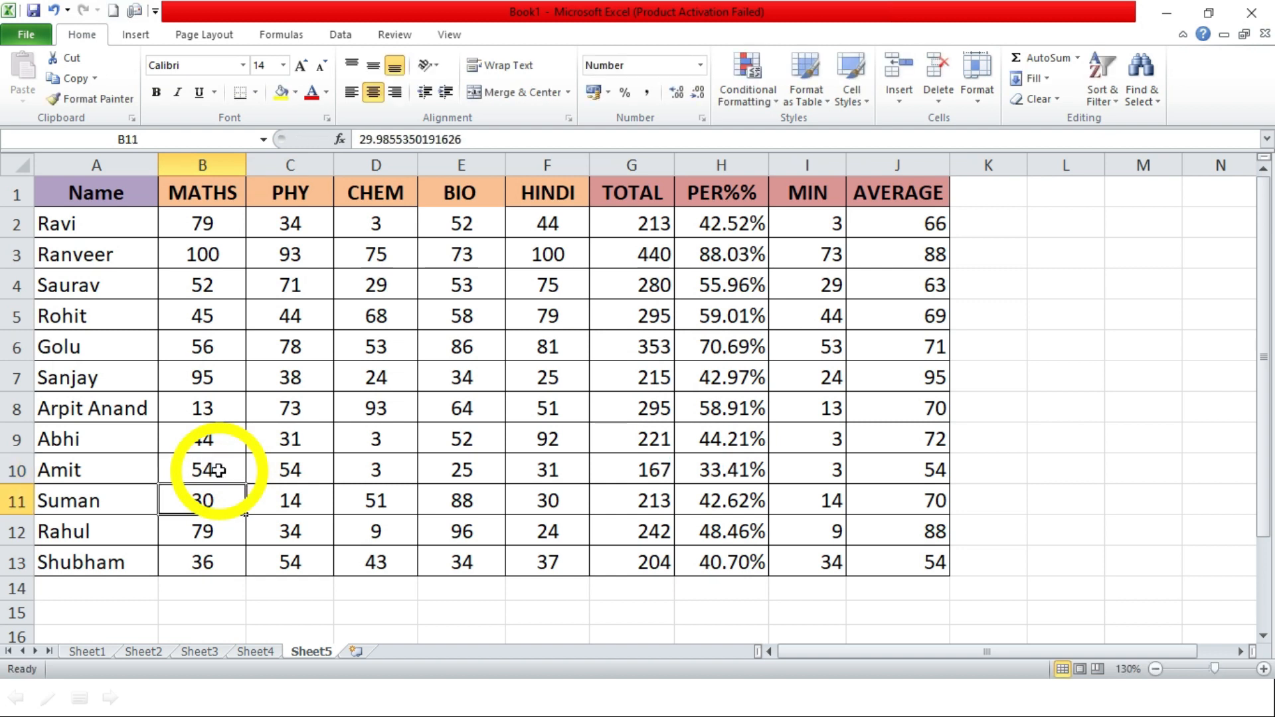
{"action": "left_click", "coordinate": [900, 473]}
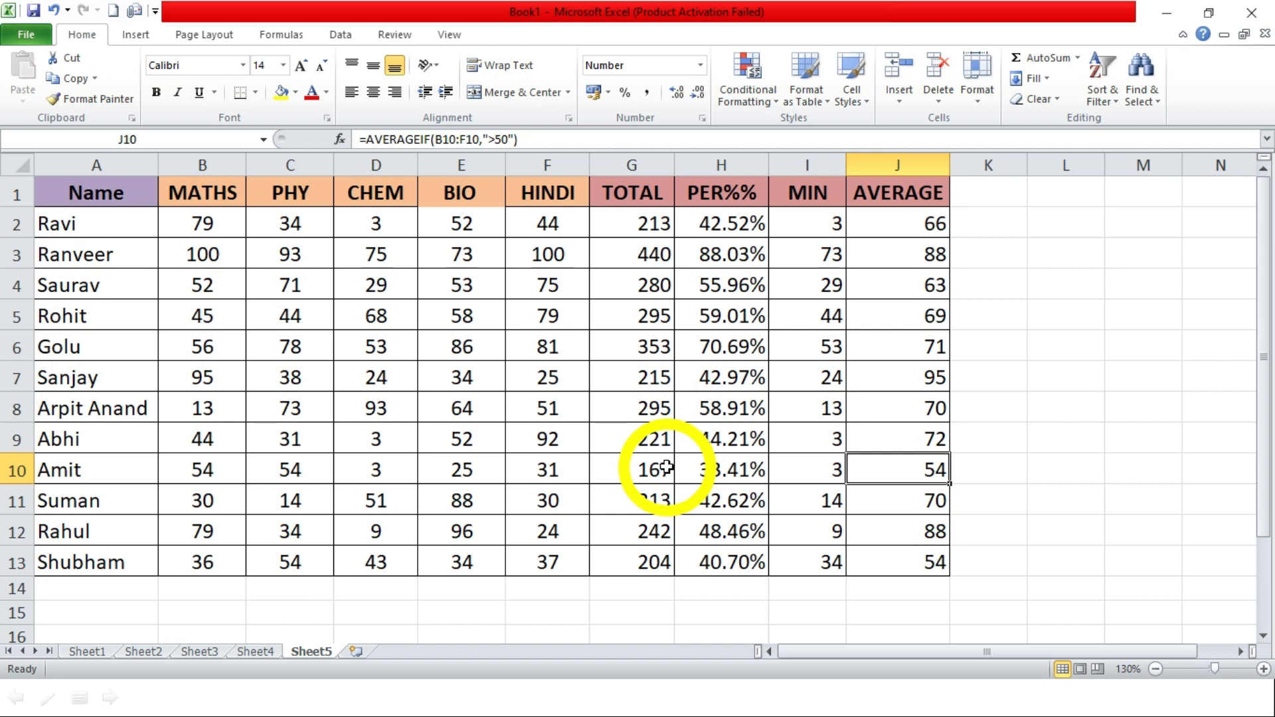
Review question 34 in the PowerPoint slide show, return to the Excel workbook and highlight the marks in B2:F2
{"action": "key", "text": "alt+Tab"}
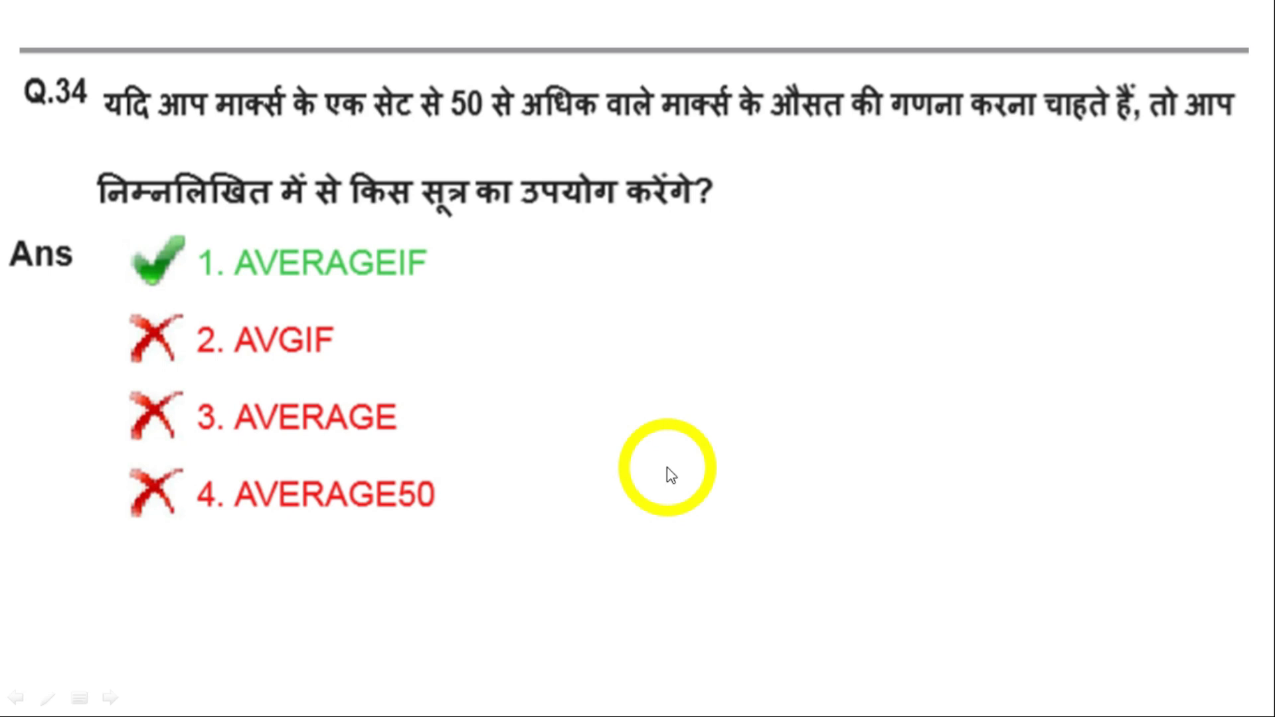
{"action": "key", "text": "alt+Tab"}
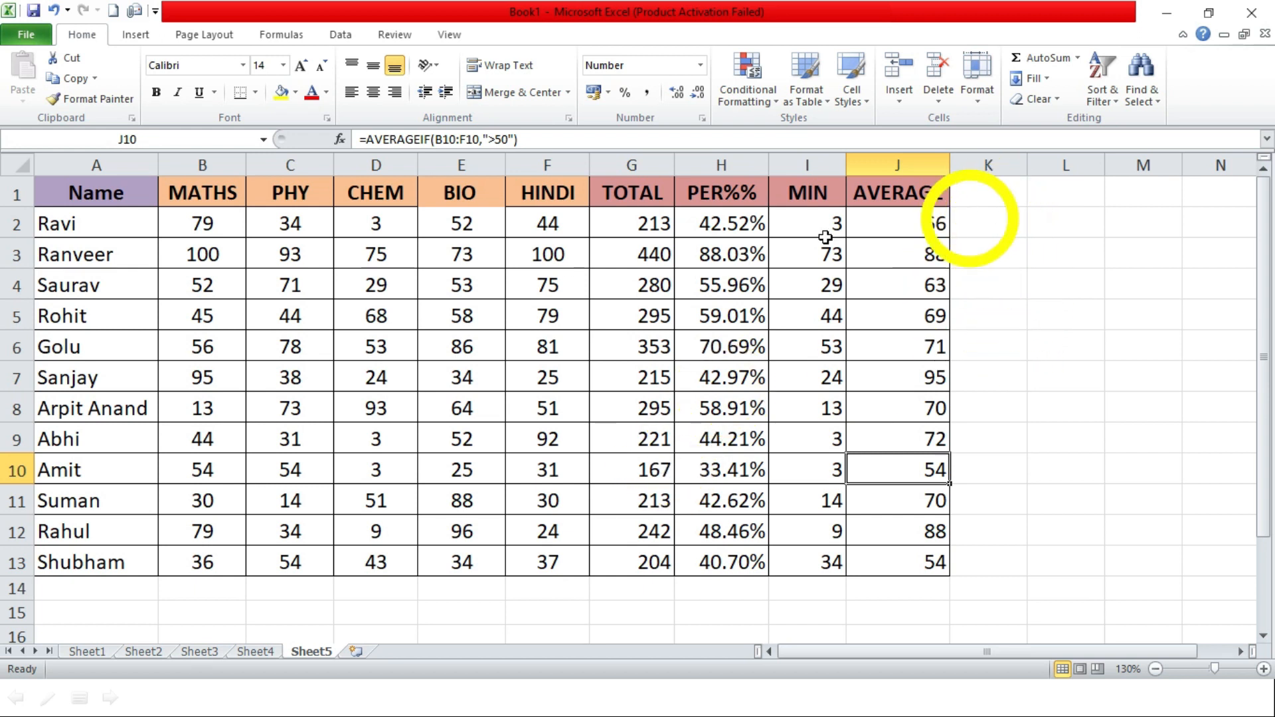
{"action": "left_click", "coordinate": [318, 251]}
{"action": "left_click", "coordinate": [200, 222]}
{"action": "left_click_drag", "start_coordinate": [200, 222], "coordinate": [525, 223]}
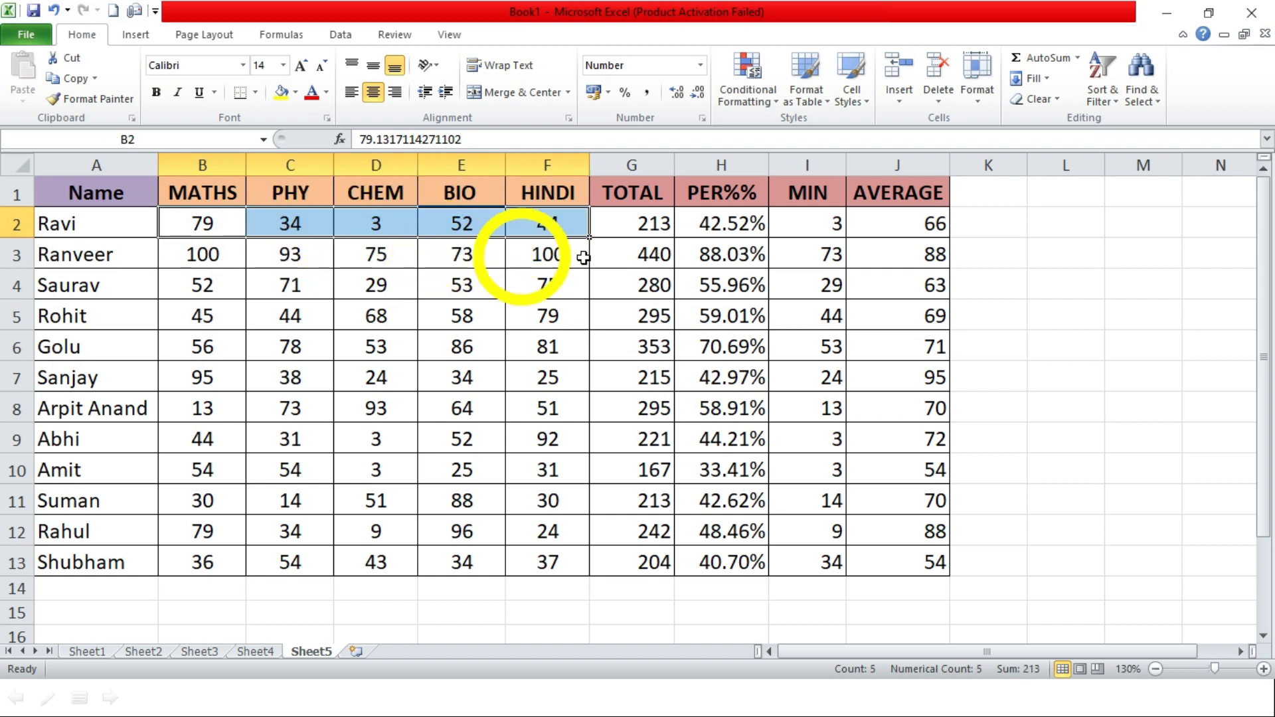
Count the row 2 marks above 35 in cell K2 with the formula =countif(B2:F2,">35") and select the result
{"action": "left_click", "coordinate": [987, 221]}
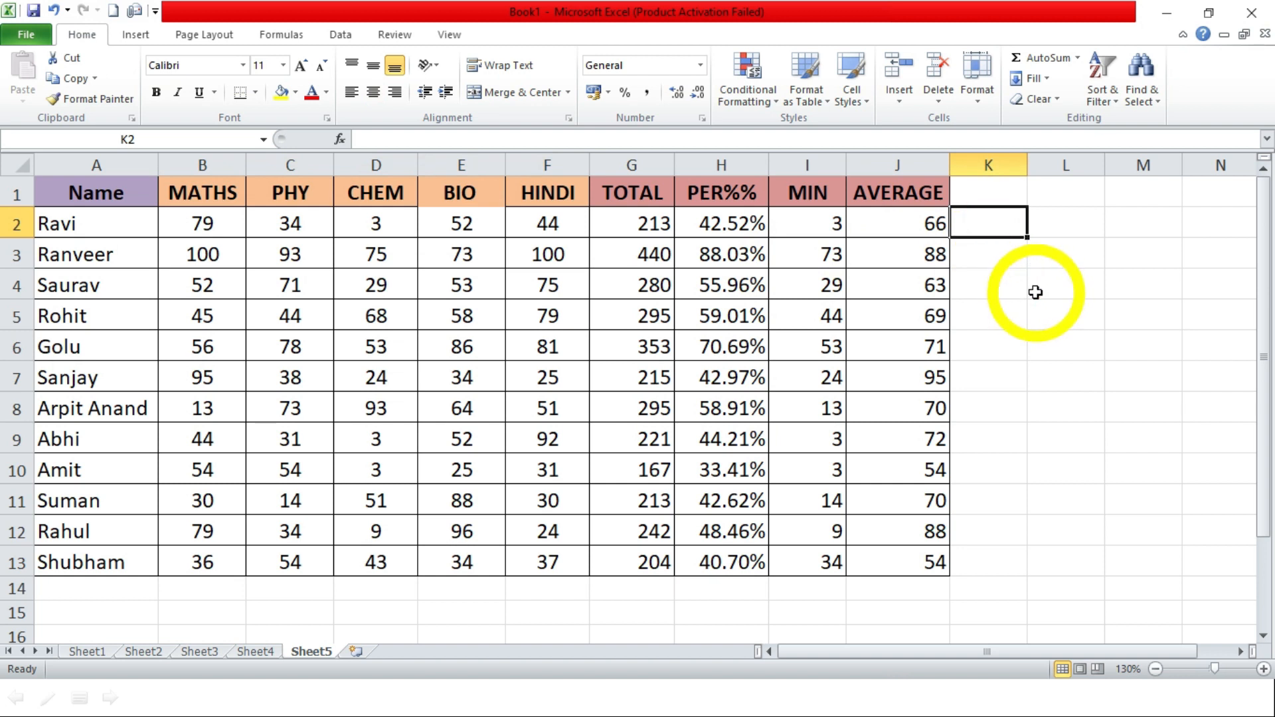
{"action": "type", "text": "="}
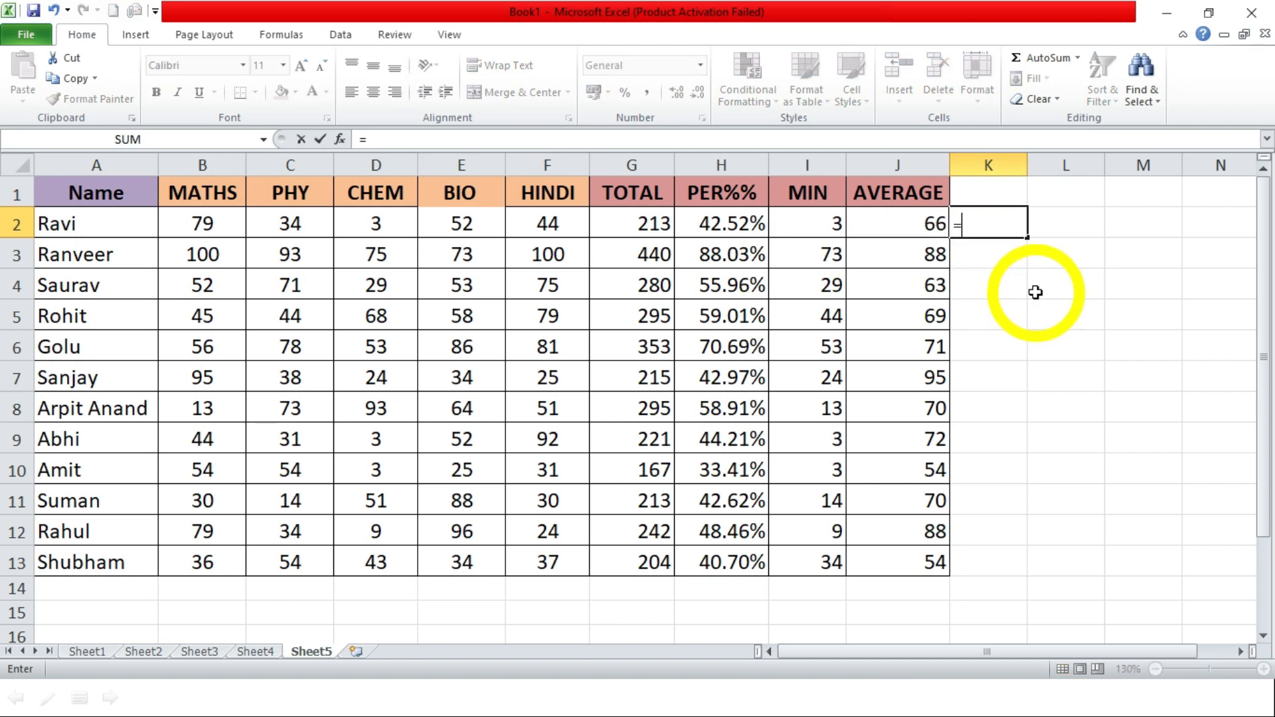
{"action": "type", "text": "count"}
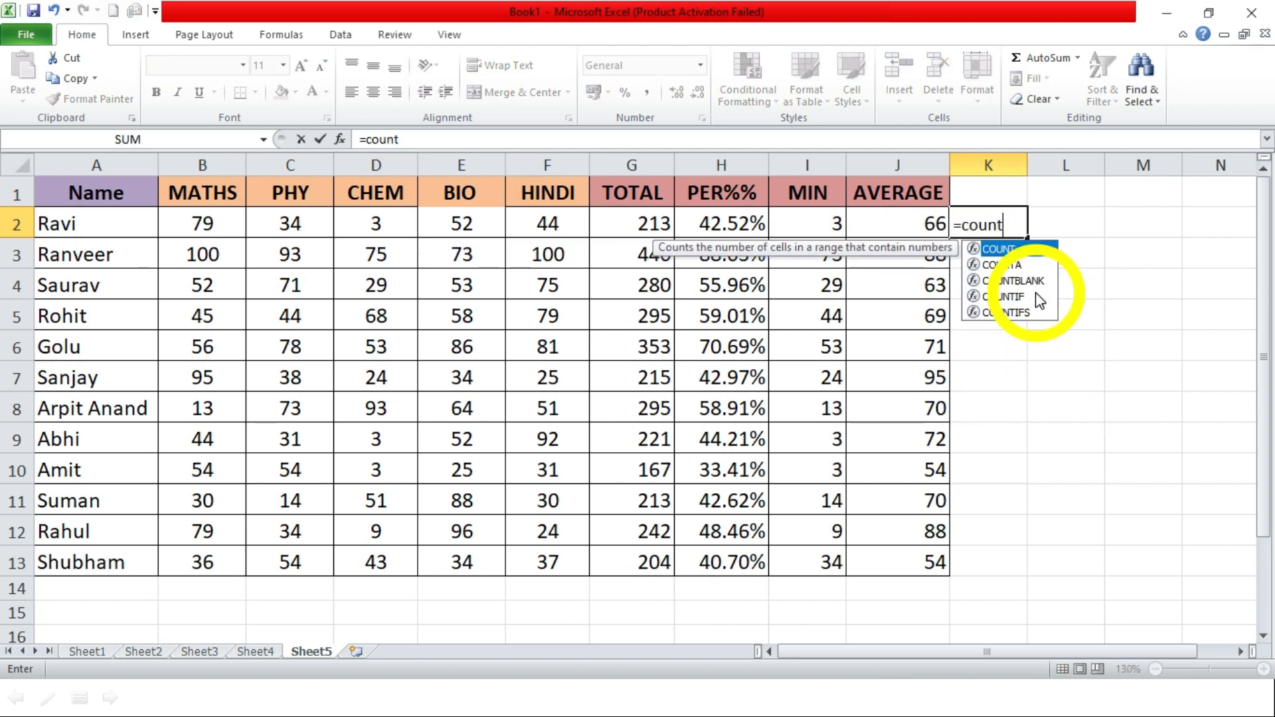
{"action": "type", "text": "if("}
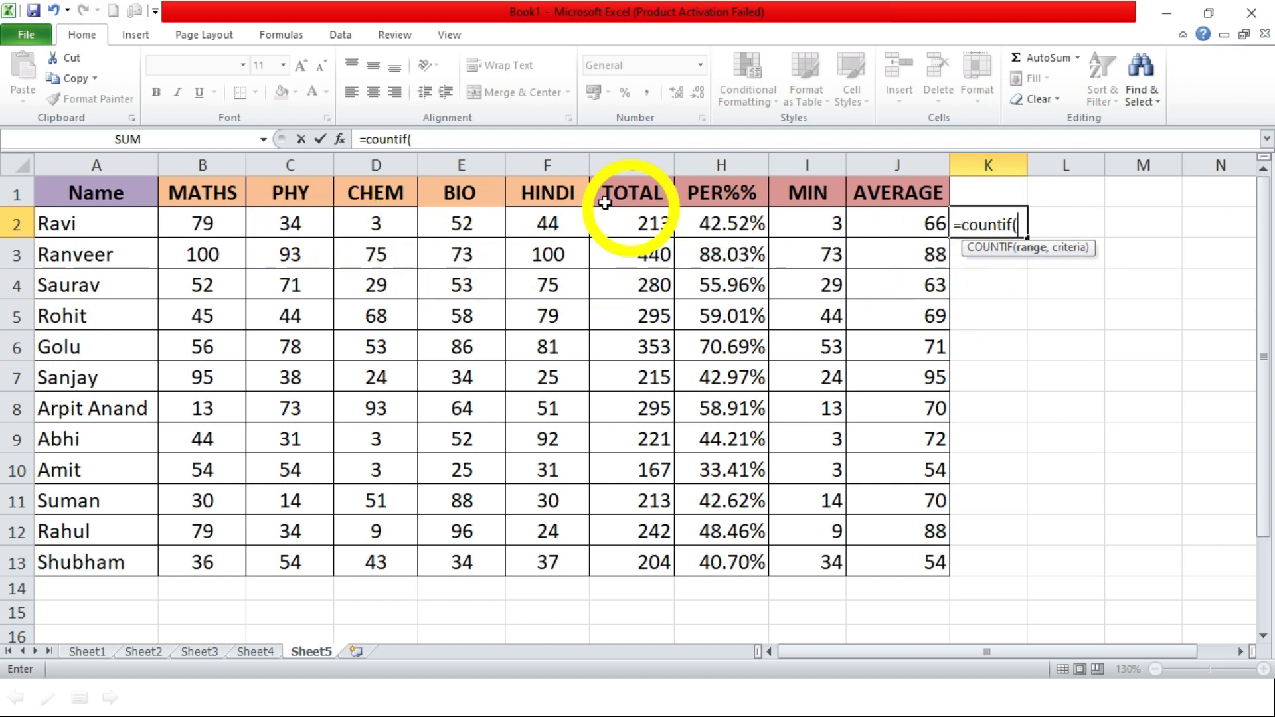
{"action": "left_click_drag", "start_coordinate": [213, 220], "coordinate": [532, 228]}
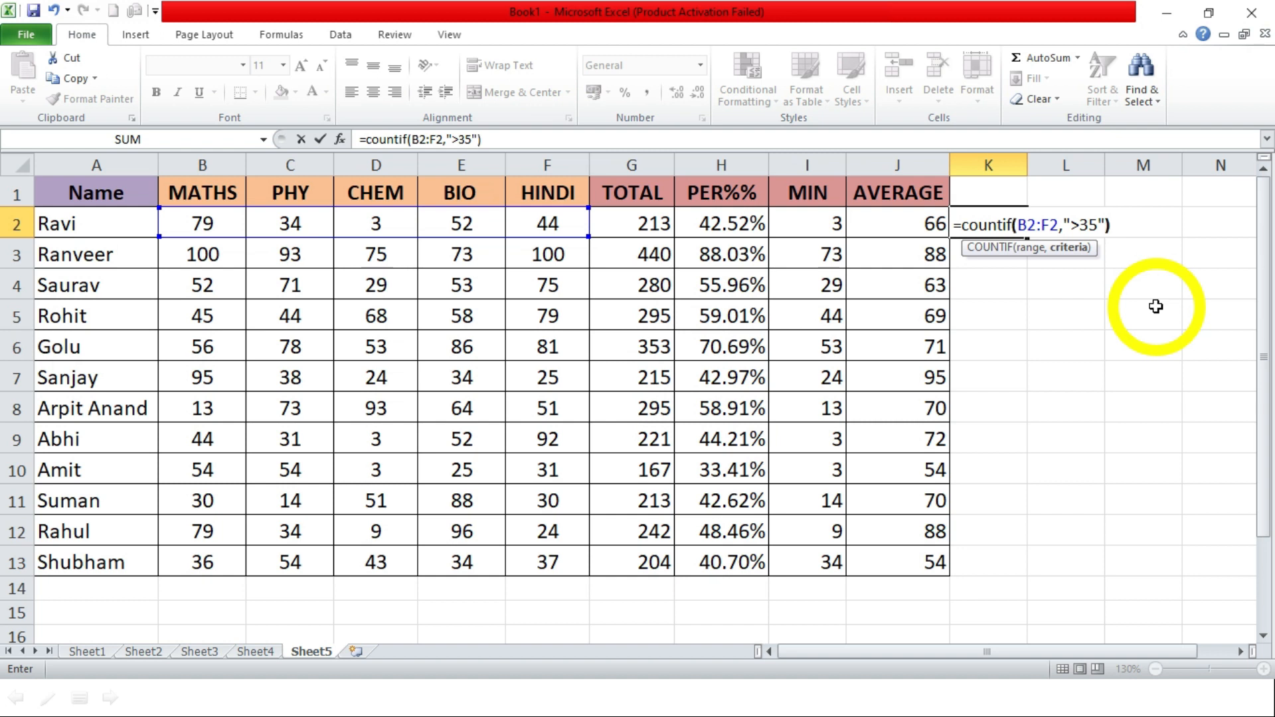
{"action": "key", "text": "Return"}
{"action": "left_click", "coordinate": [1009, 222]}
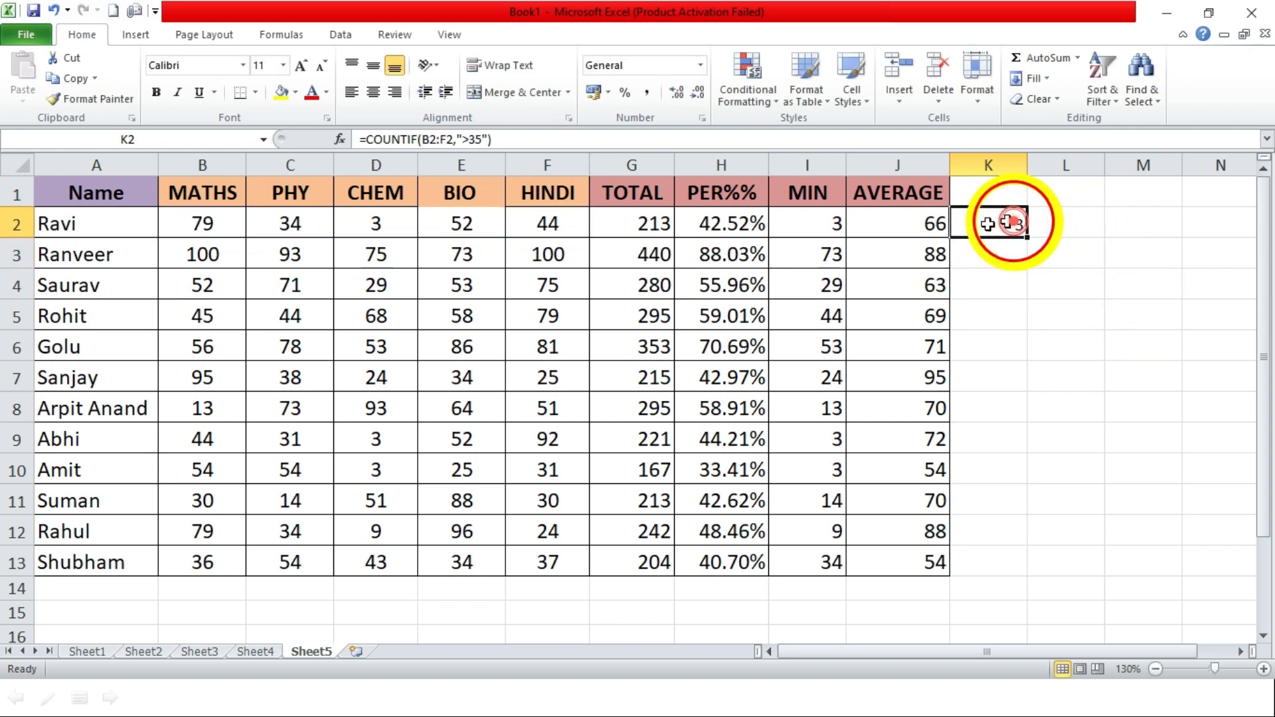
Point out the marks above 35 within B2:F2, and fill the COUNTIF formula from K2 down to K13
{"action": "left_click", "coordinate": [213, 223]}
{"action": "left_click_drag", "start_coordinate": [212, 223], "coordinate": [544, 226]}
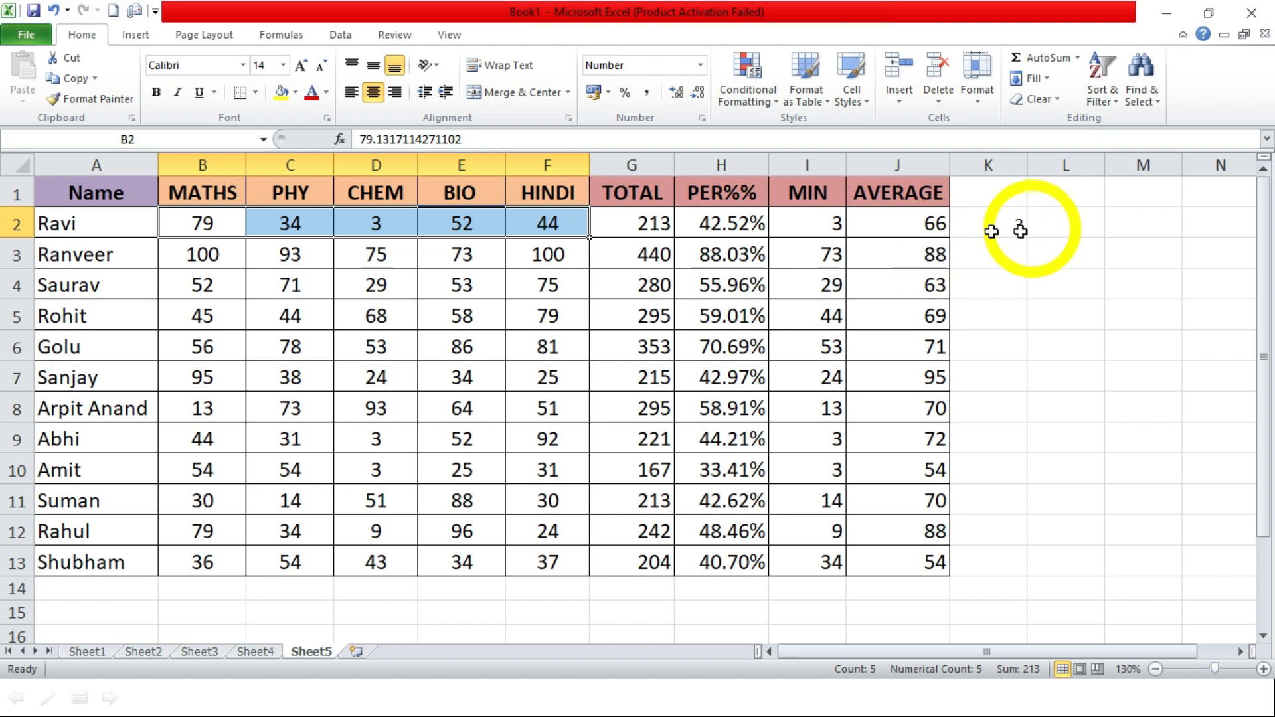
{"action": "left_click", "coordinate": [195, 221]}
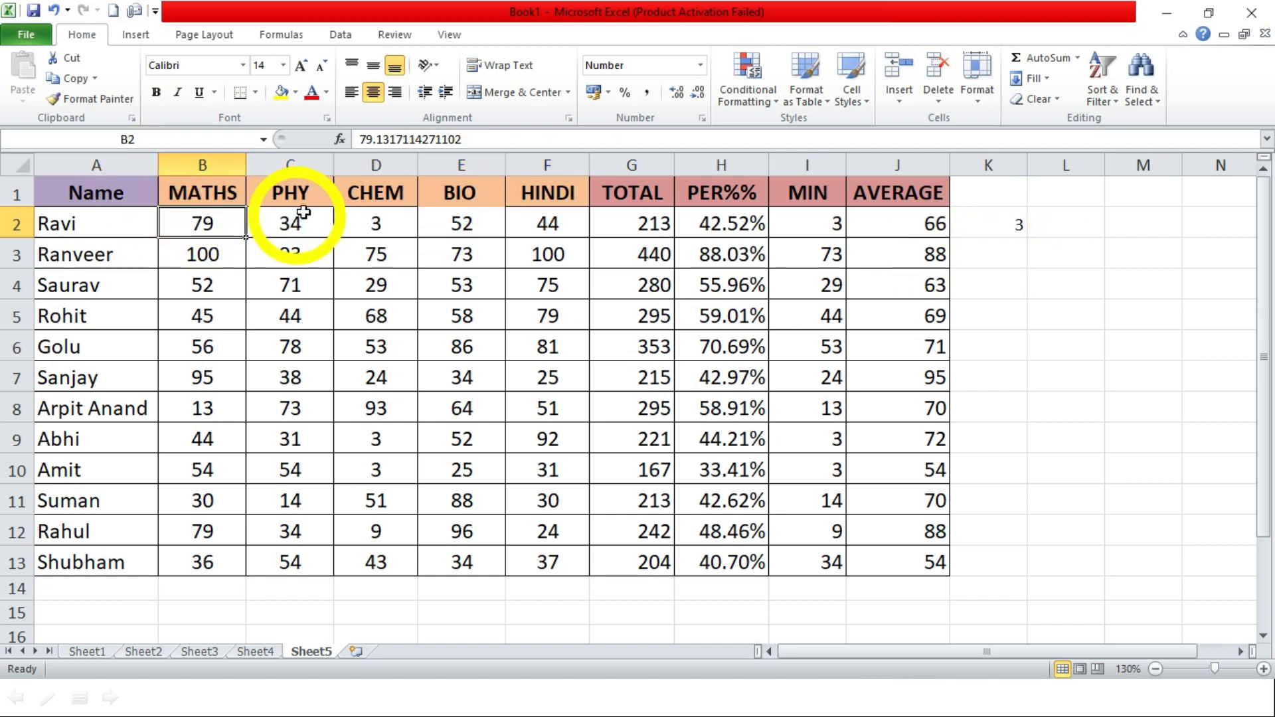
{"action": "left_click", "coordinate": [441, 223]}
{"action": "left_click", "coordinate": [535, 222]}
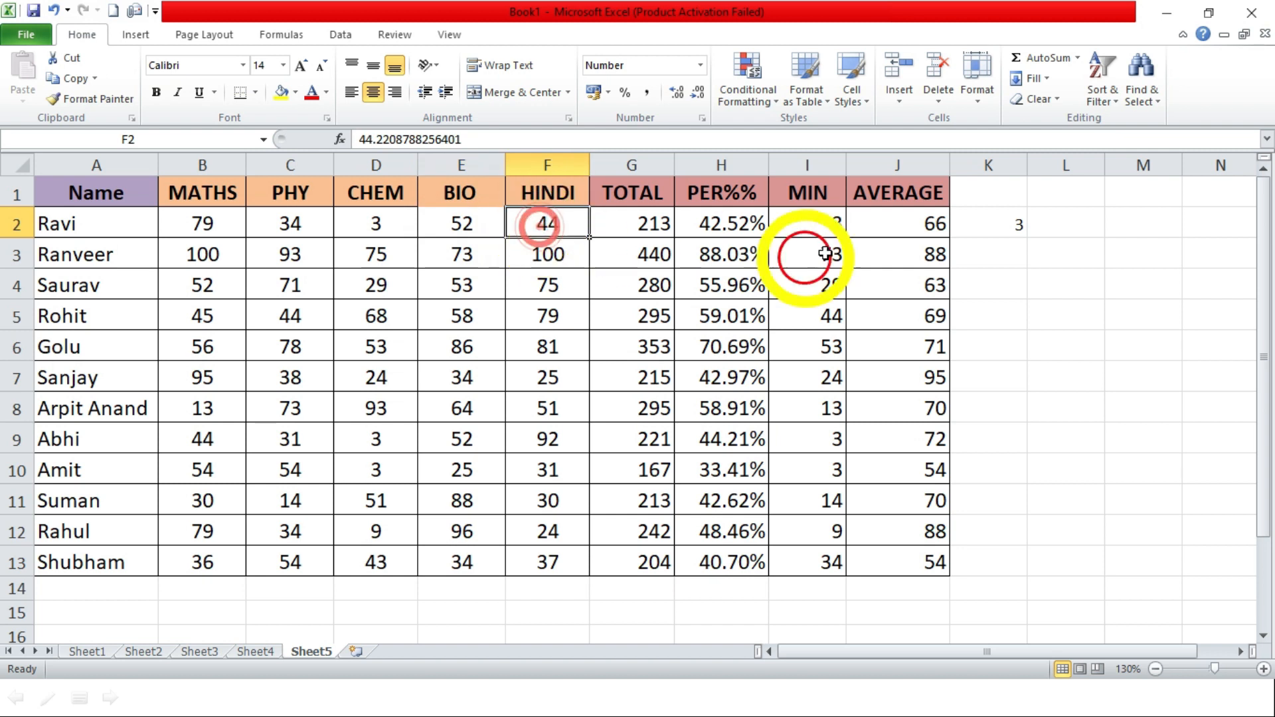
{"action": "left_click", "coordinate": [985, 230]}
{"action": "left_click_drag", "start_coordinate": [1026, 237], "coordinate": [989, 573]}
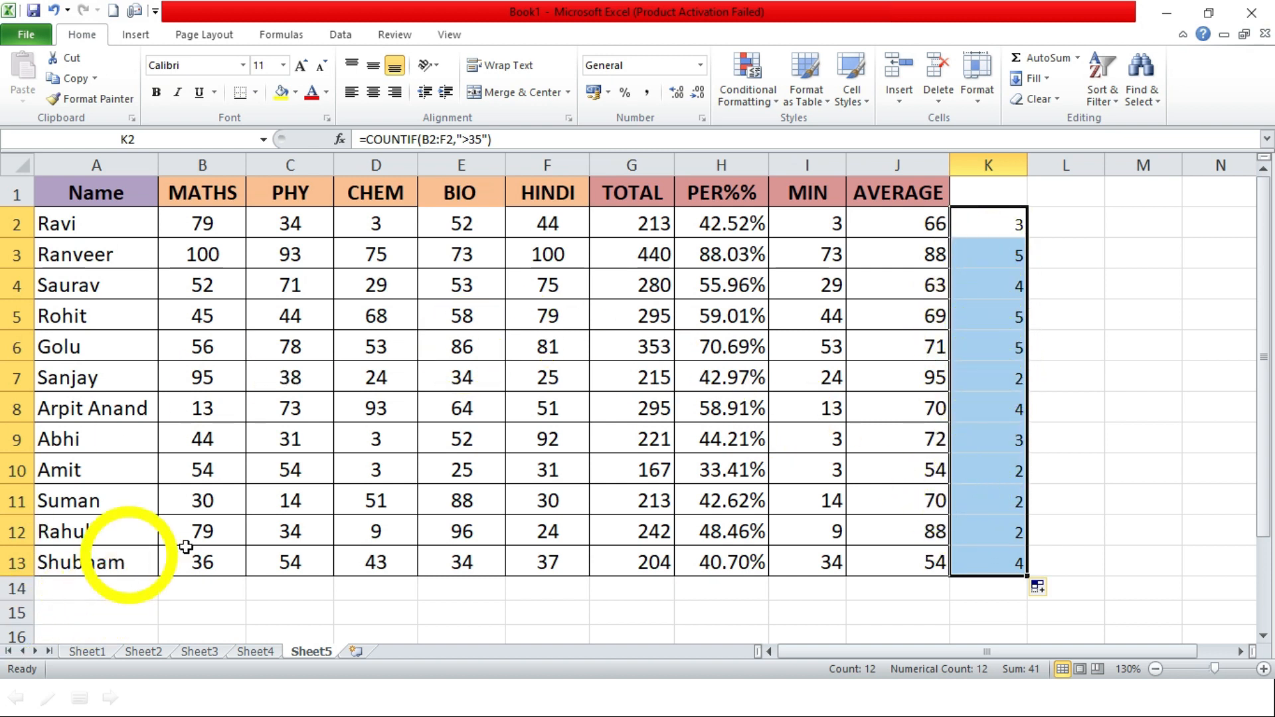
Set the marks in B10 and C10 to 30, and check the count in K10 against the marks in B10:F10
{"action": "left_click", "coordinate": [201, 470]}
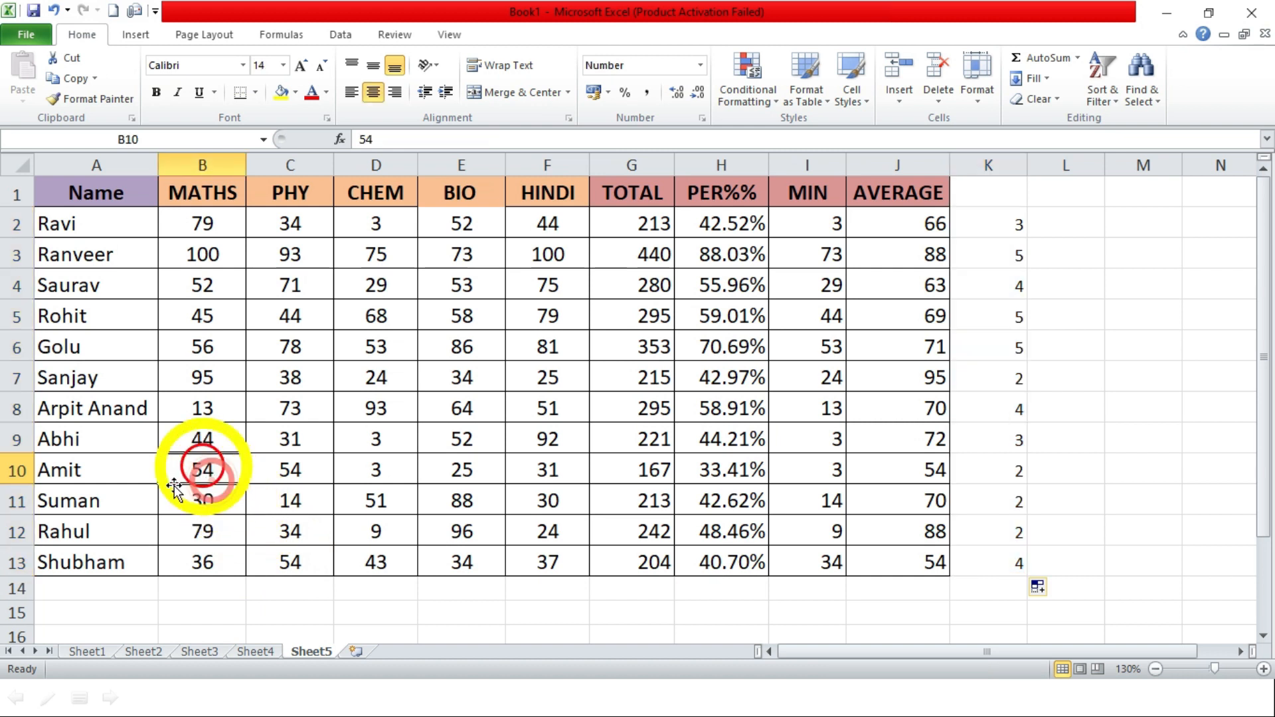
{"action": "type", "text": "30"}
{"action": "key", "text": "Tab"}
{"action": "type", "text": "30"}
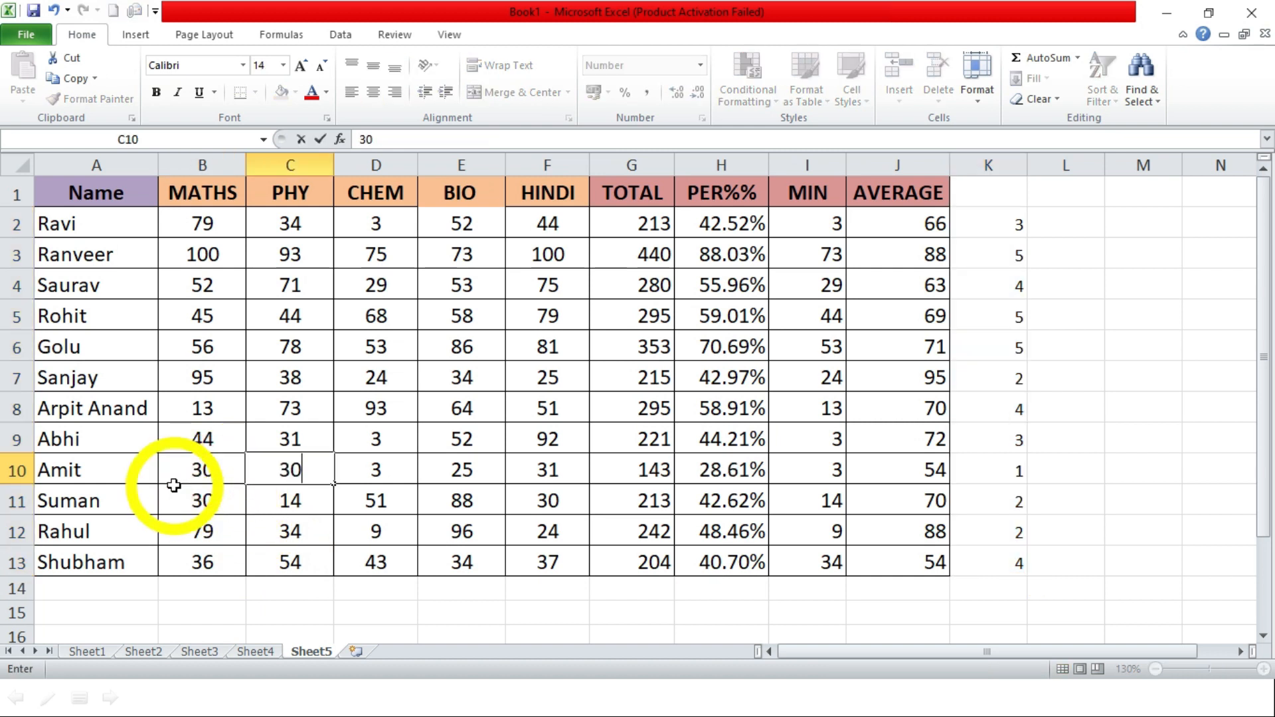
{"action": "left_click", "coordinate": [1113, 441]}
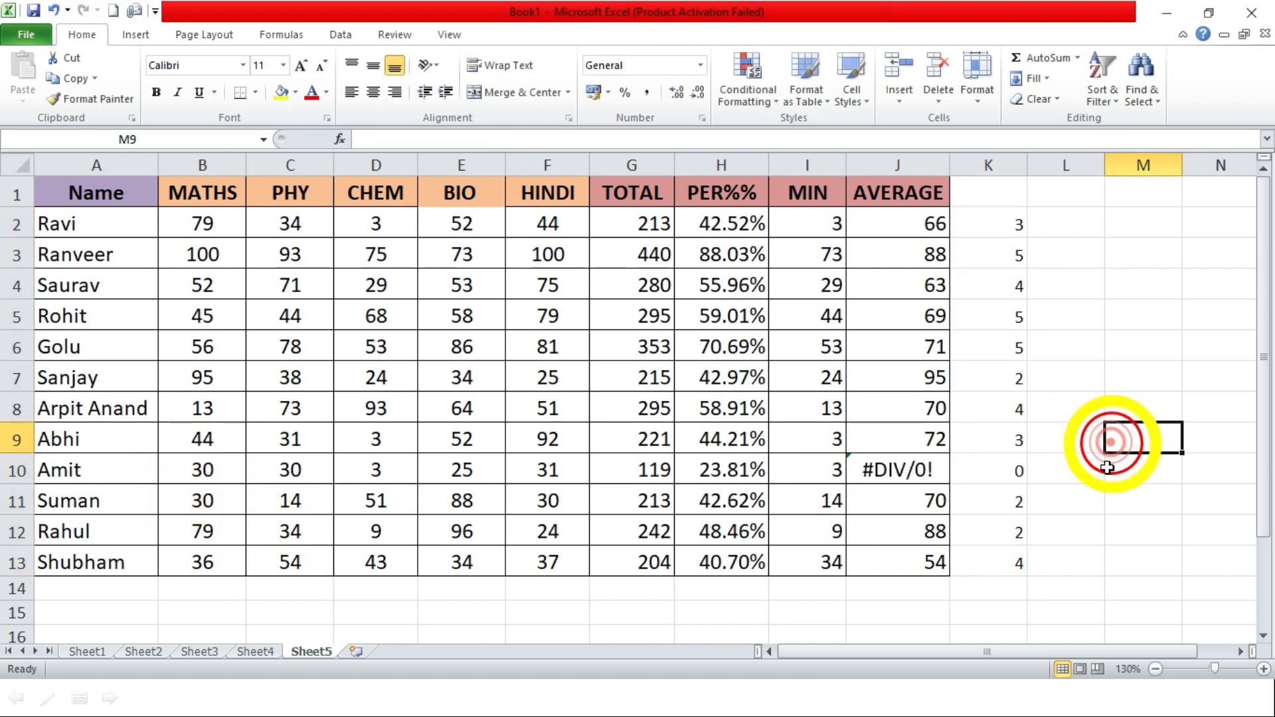
{"action": "left_click", "coordinate": [982, 470]}
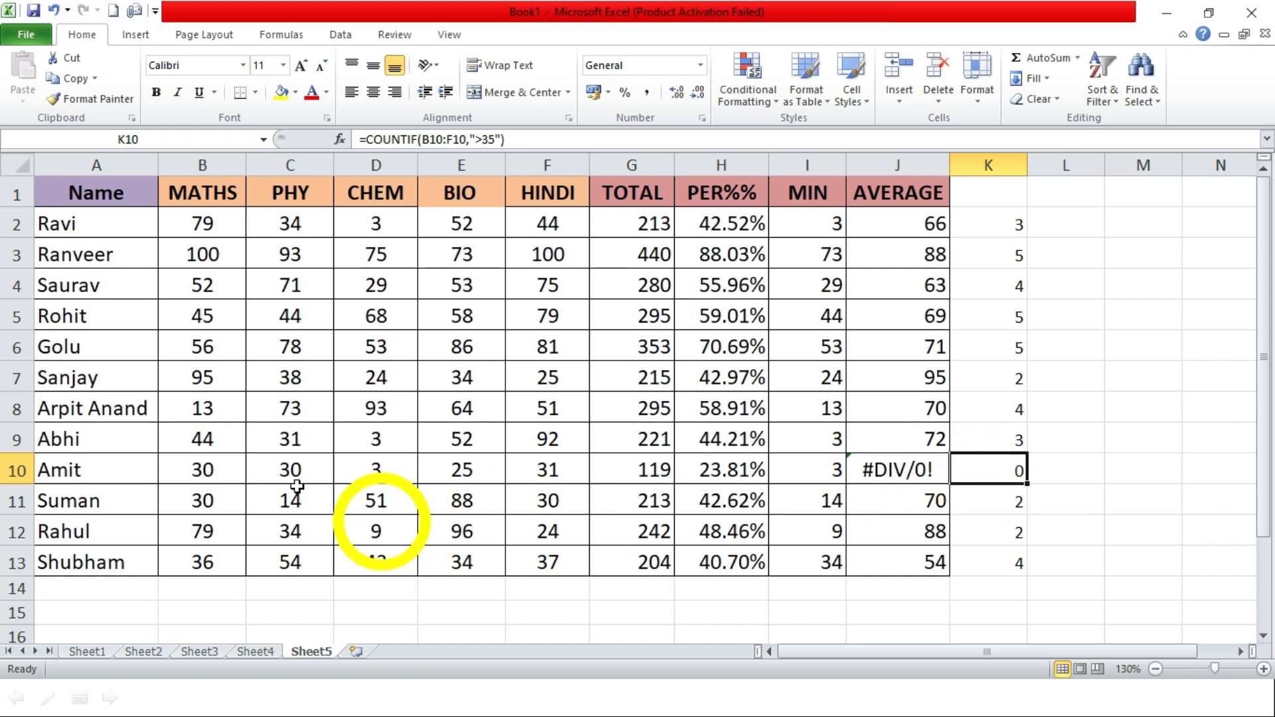
{"action": "left_click_drag", "start_coordinate": [211, 471], "coordinate": [521, 480]}
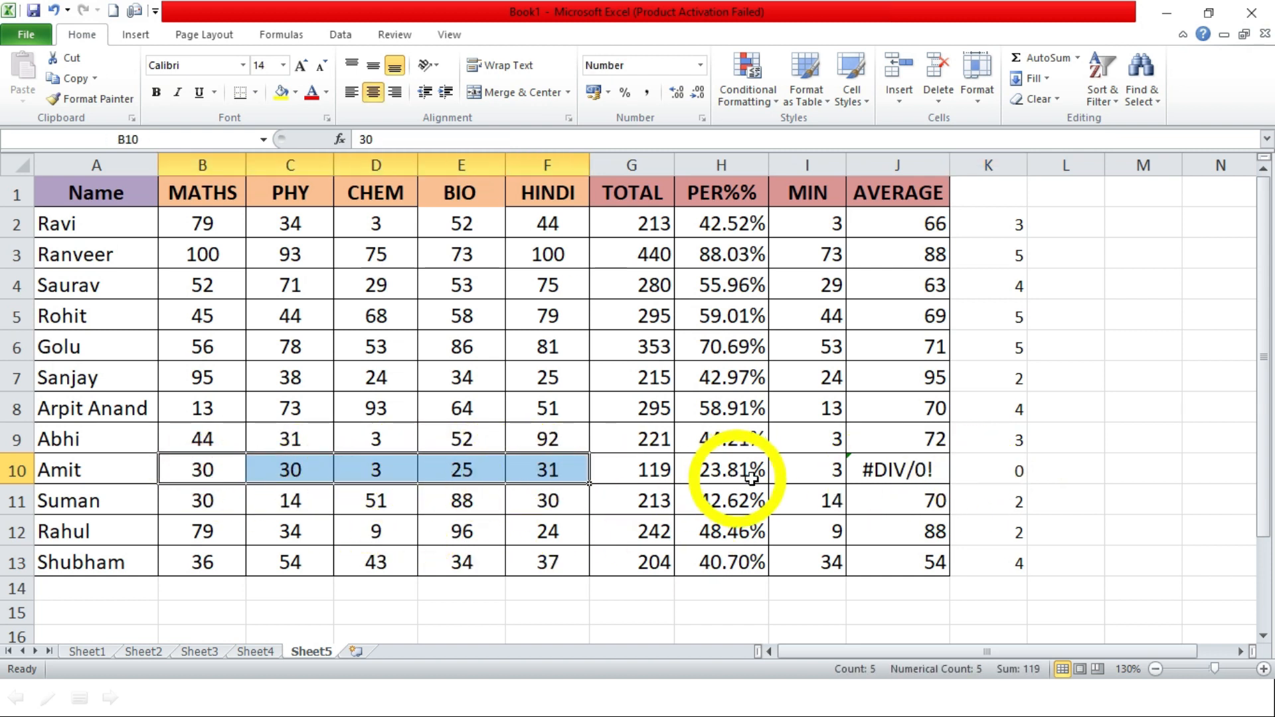
Test the count by setting the BIO mark in E10 to 35 and finally 36, and return to the PowerPoint slide show
{"action": "left_click", "coordinate": [470, 474]}
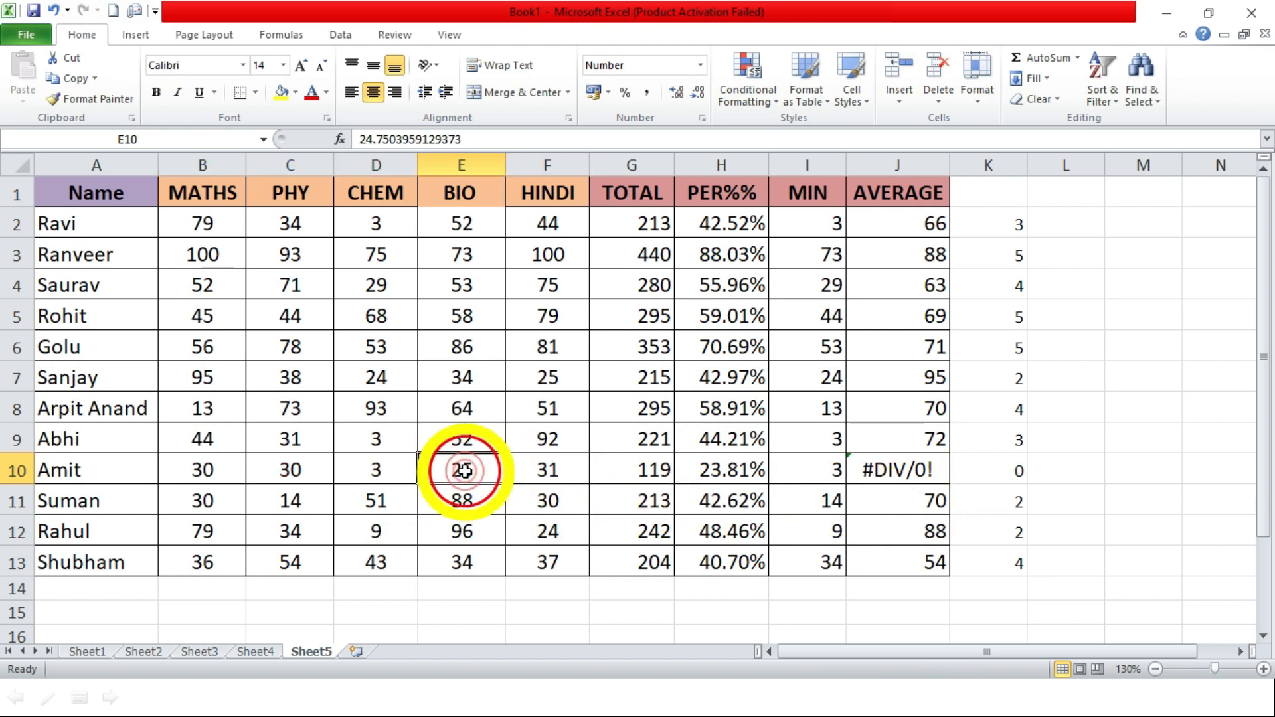
{"action": "type", "text": "35"}
{"action": "key", "text": "Return"}
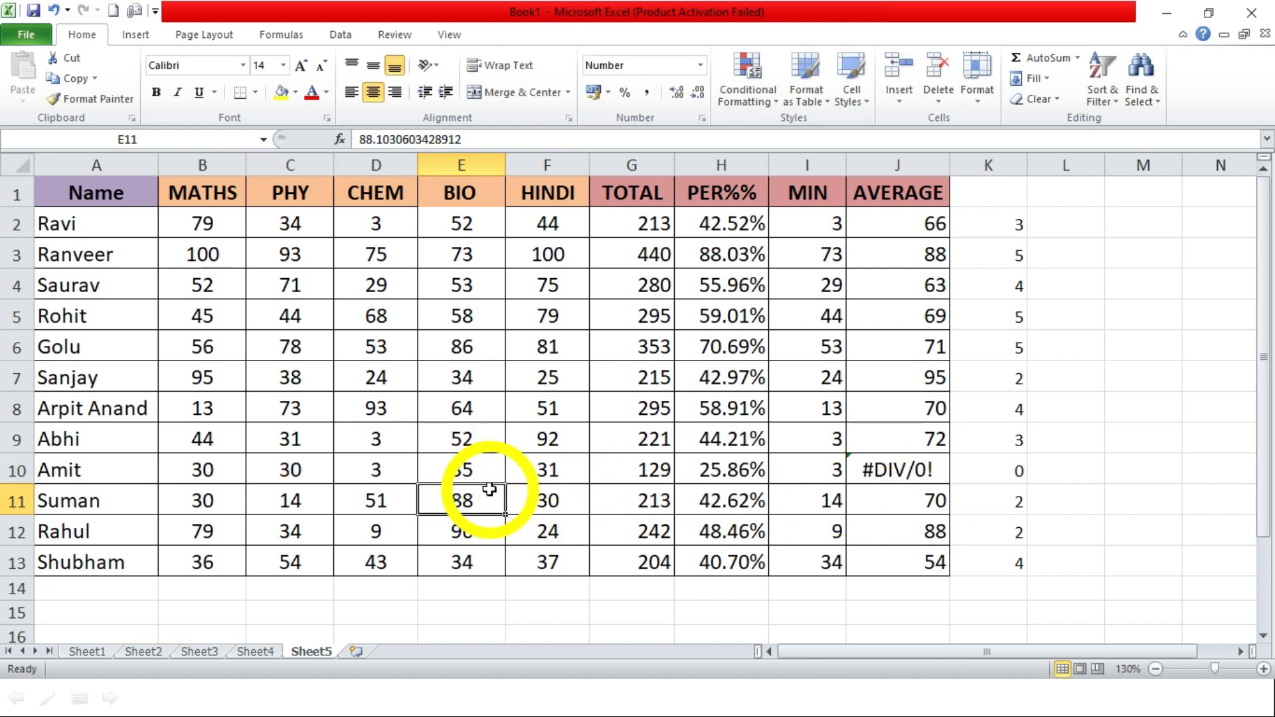
{"action": "left_click", "coordinate": [463, 473]}
{"action": "type", "text": "36"}
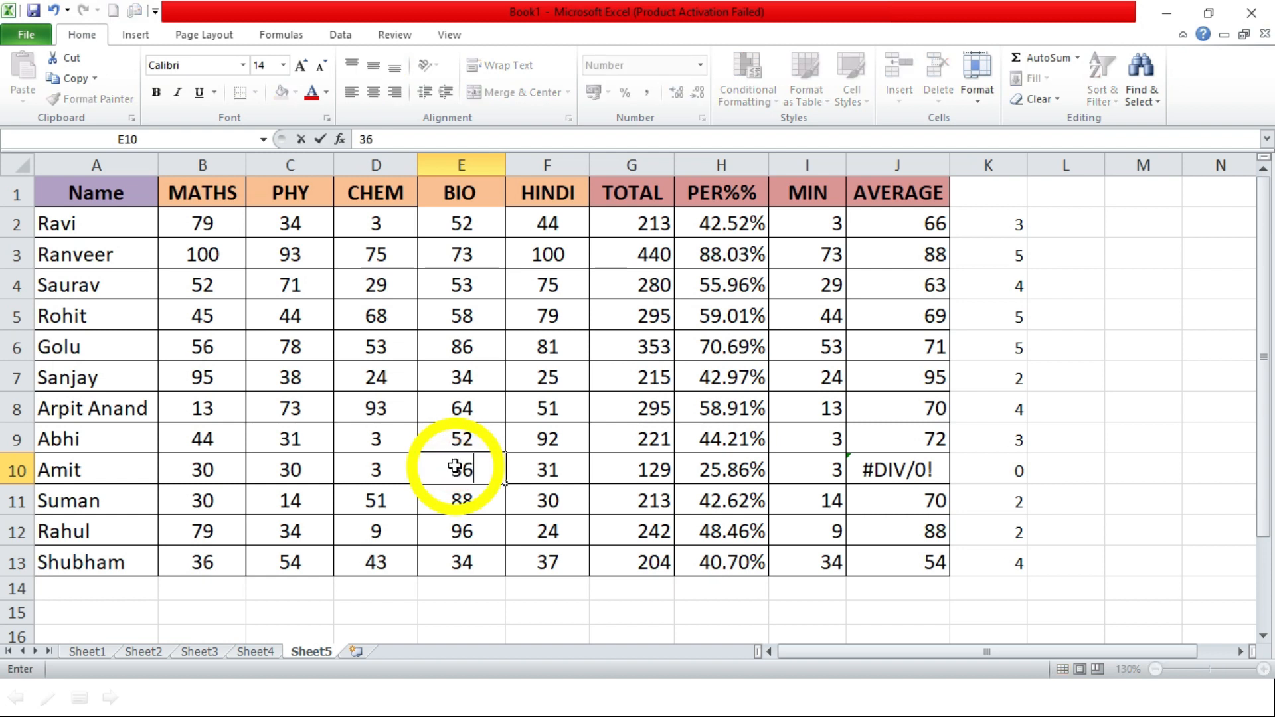
{"action": "key", "text": "Return"}
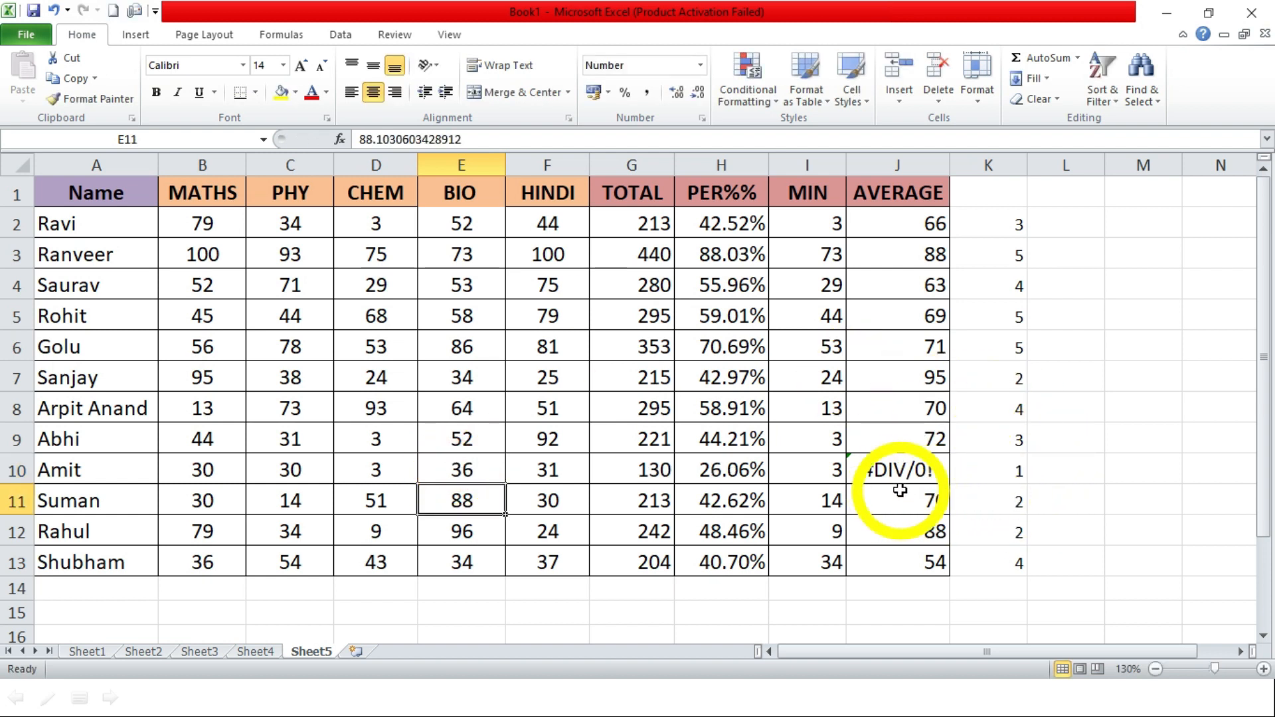
{"action": "key", "text": "alt+Tab"}
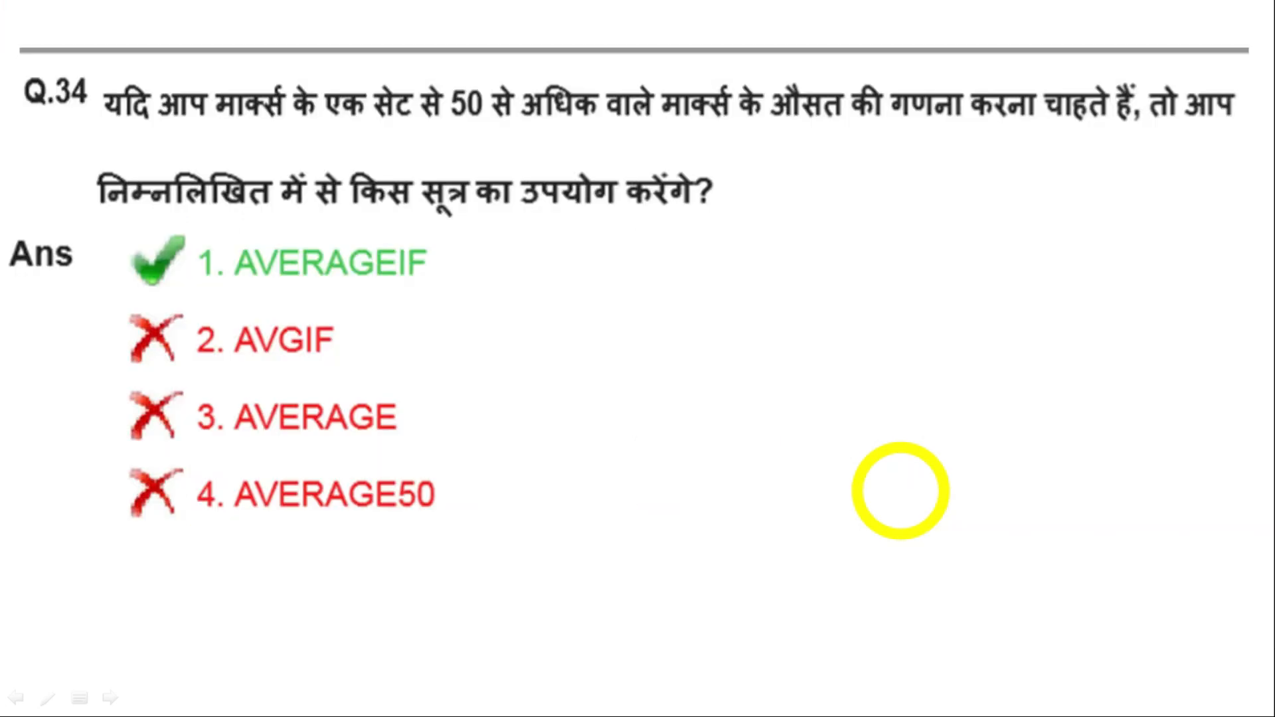